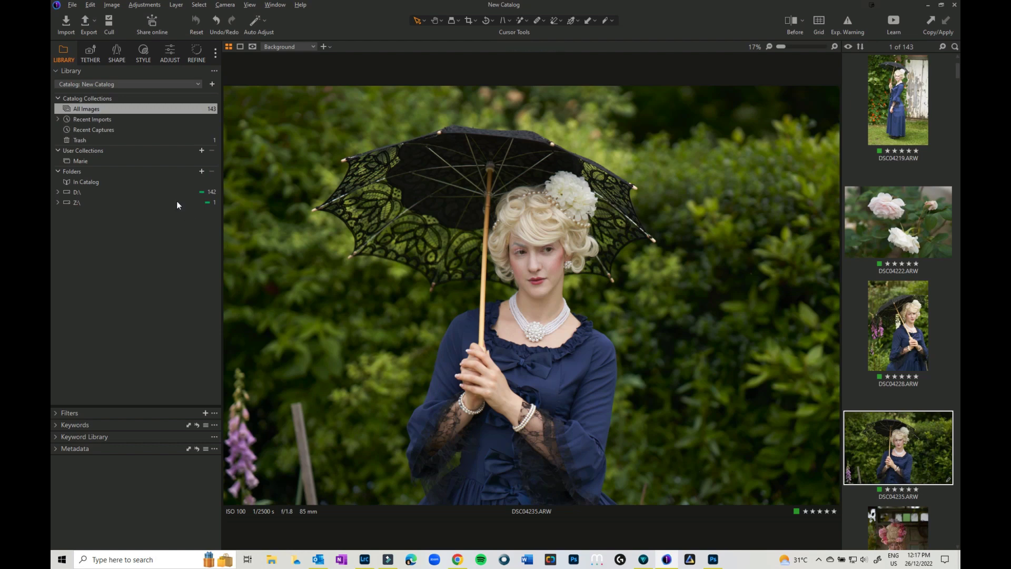
Draw annotations circling the distracting twig beside the dress, the wooden post and the foxgloves in the parasol portrait.
left_click(168, 58)
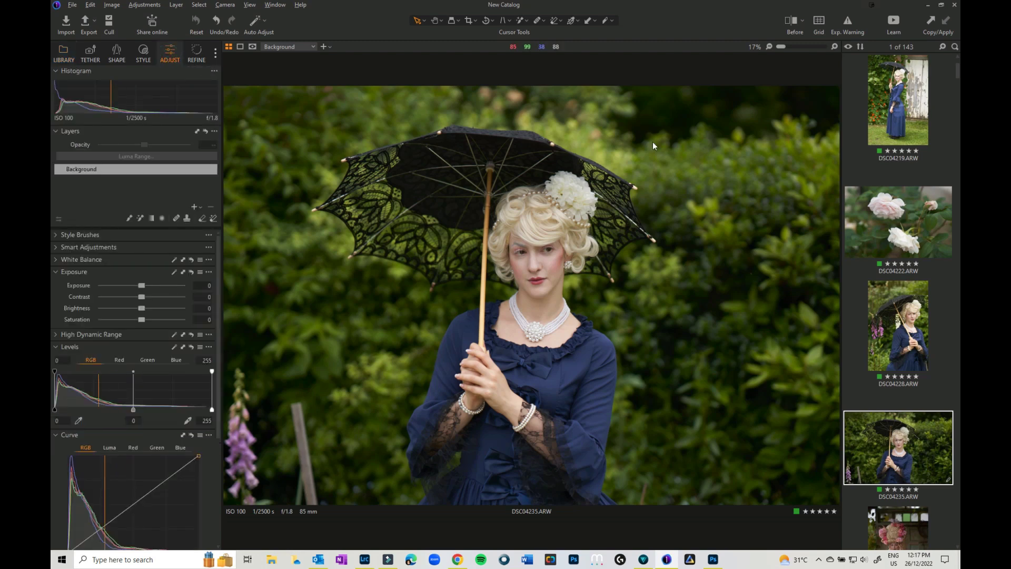
left_click(612, 20)
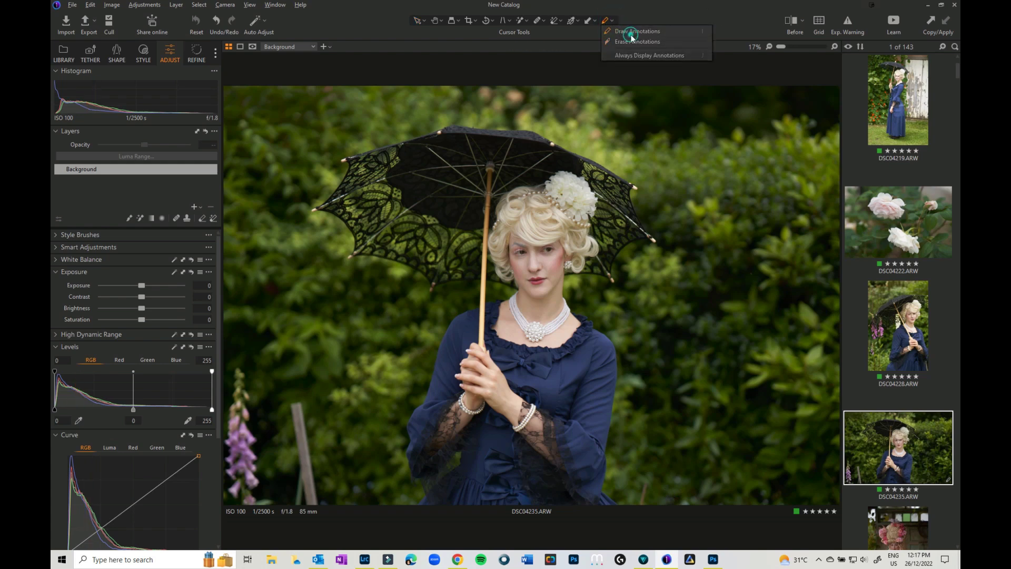
left_click(631, 32)
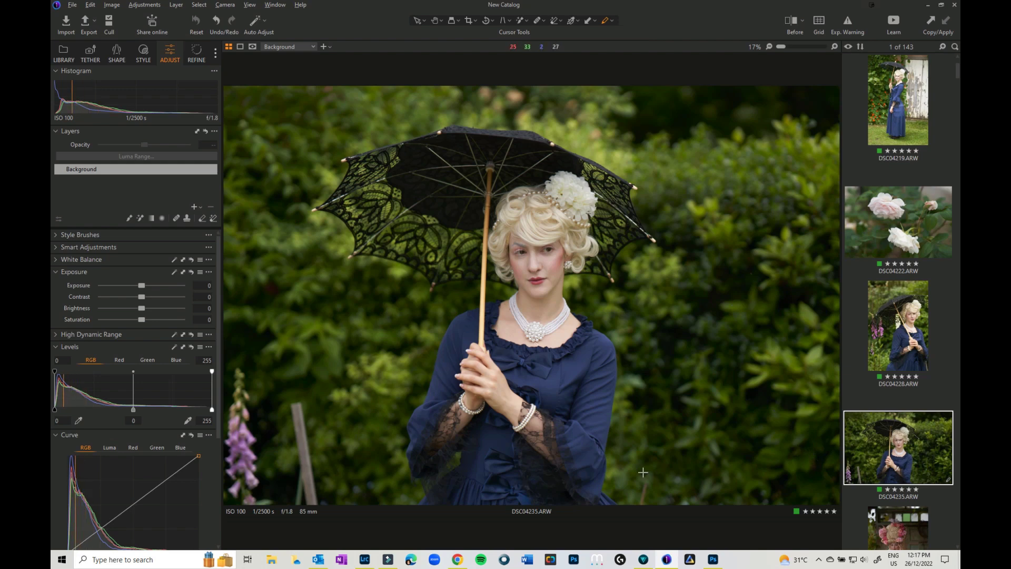
left_click_drag(643, 472, 619, 516)
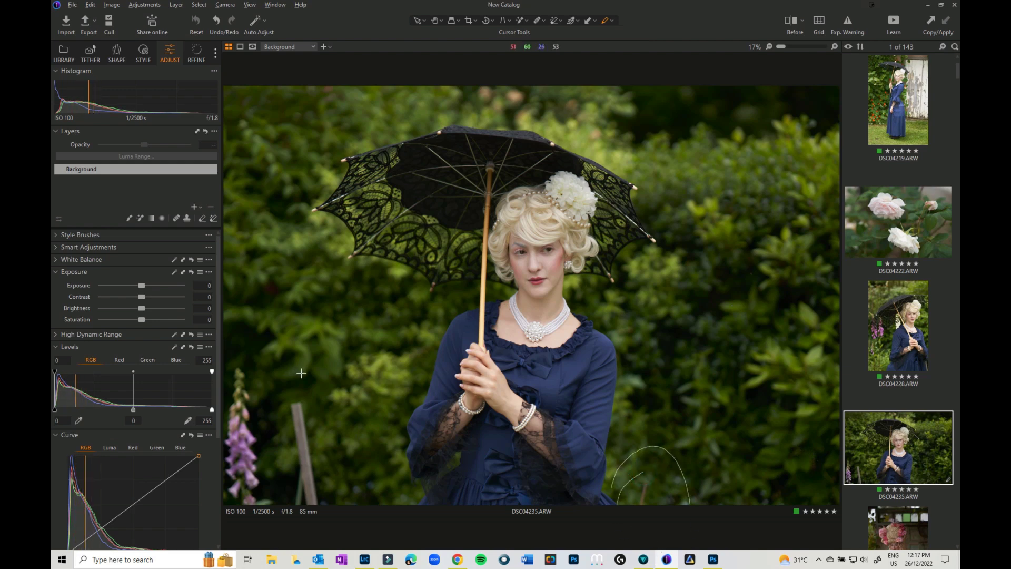
mouse_move(299, 383)
left_mouse_down()
mouse_move(288, 501)
mouse_move(302, 365)
left_mouse_up()
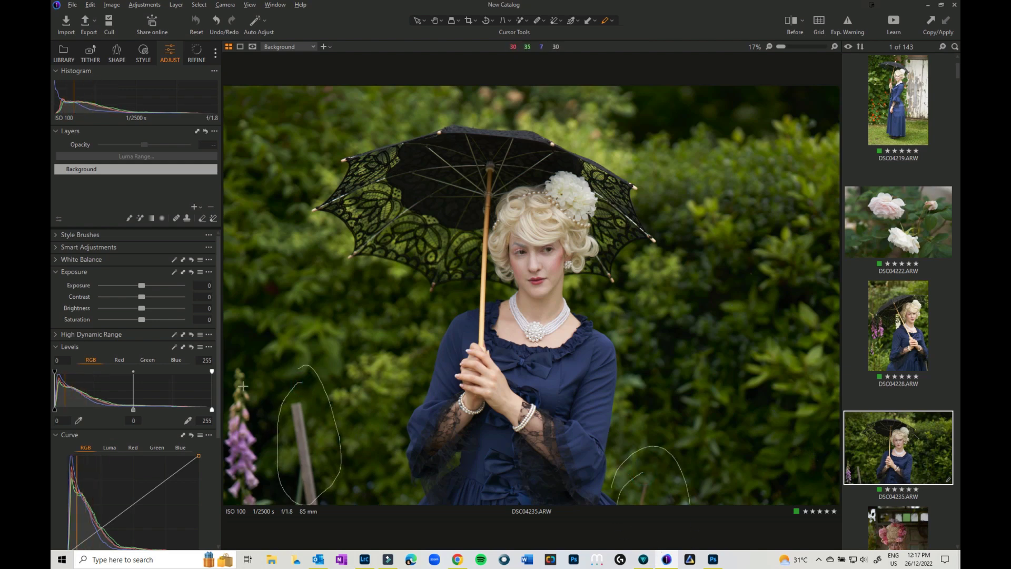
mouse_move(226, 359)
left_mouse_down()
mouse_move(281, 426)
mouse_move(284, 500)
left_mouse_up()
left_click_drag(225, 339, 245, 342)
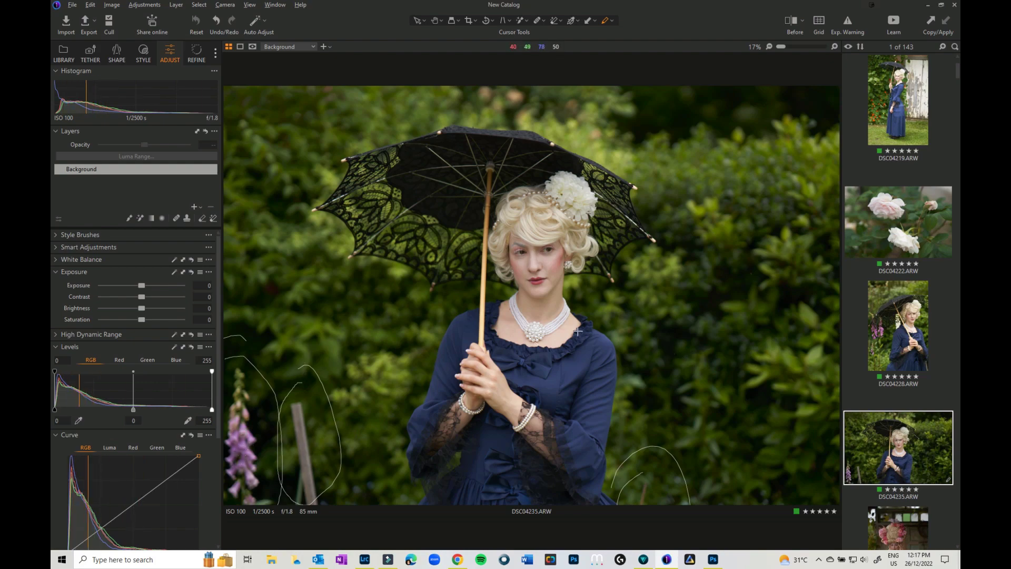
Circle the stray hairs against the green background beside the neck and below the earring with annotations.
scroll(577, 331, "up", 3)
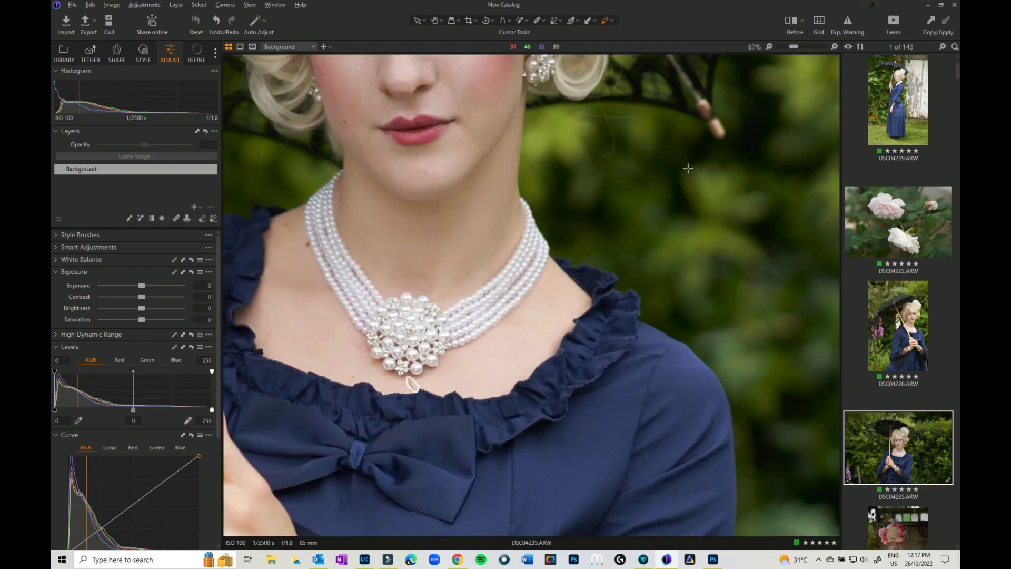
scroll(604, 183, "up", 2)
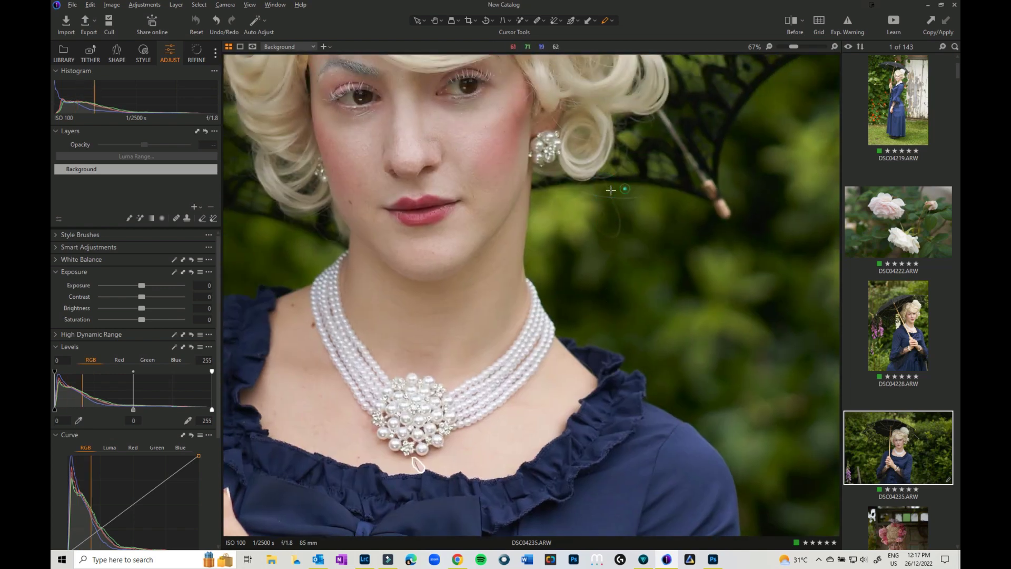
mouse_move(624, 189)
left_mouse_down()
mouse_move(596, 267)
mouse_move(676, 228)
mouse_move(626, 190)
left_mouse_up()
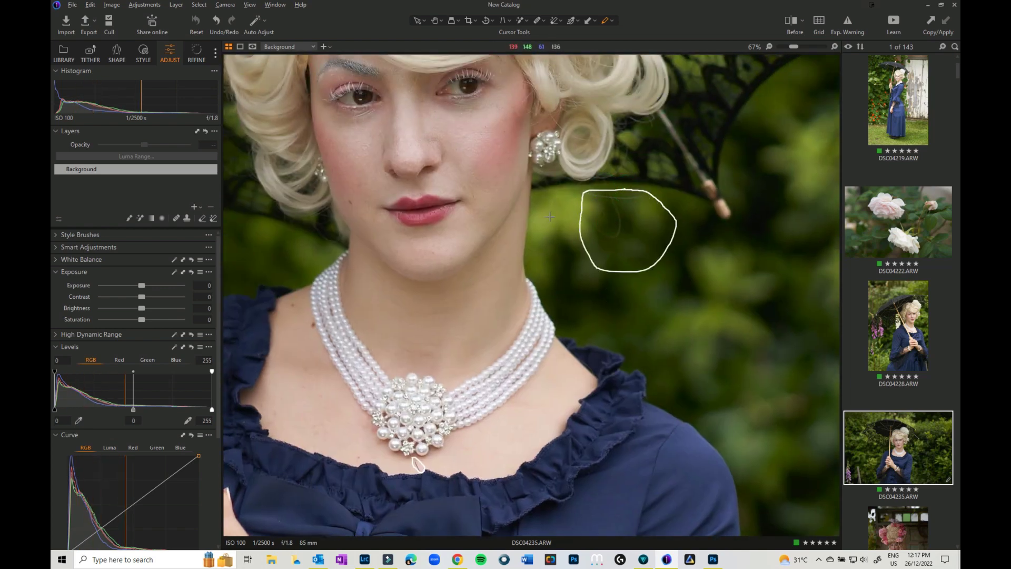
mouse_move(557, 200)
left_mouse_down()
mouse_move(538, 216)
mouse_move(546, 244)
mouse_move(565, 188)
left_mouse_up()
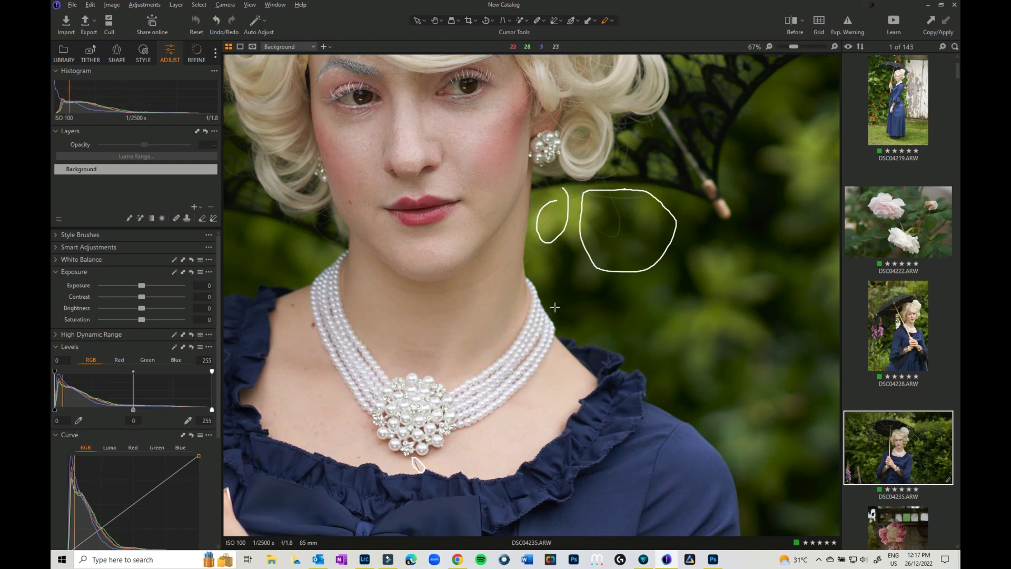
Examine the face, parasol edges and garden background up close for further distractions to retouch.
mouse_move(515, 314)
left_mouse_down()
mouse_move(728, 315)
mouse_move(704, 313)
mouse_move(632, 349)
left_mouse_up()
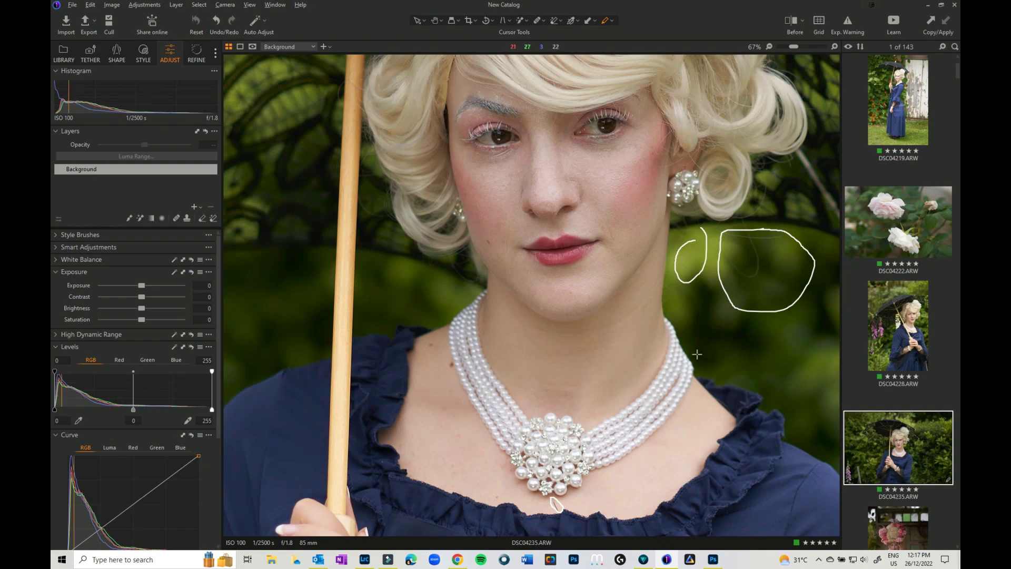
left_click_drag(748, 337, 457, 268)
left_click_drag(645, 198, 681, 492)
left_click_drag(580, 158, 679, 422)
left_click_drag(358, 270, 737, 203)
left_click_drag(357, 326, 690, 196)
left_click_drag(435, 342, 415, 97)
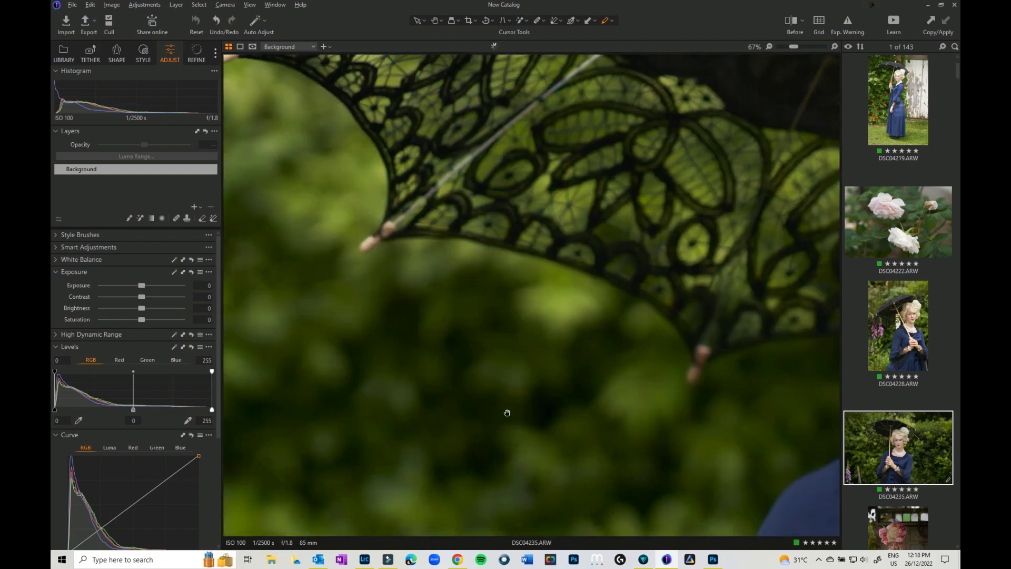
left_click_drag(506, 413, 361, 133)
scroll(620, 391, "down", 3)
scroll(620, 391, "down", 1)
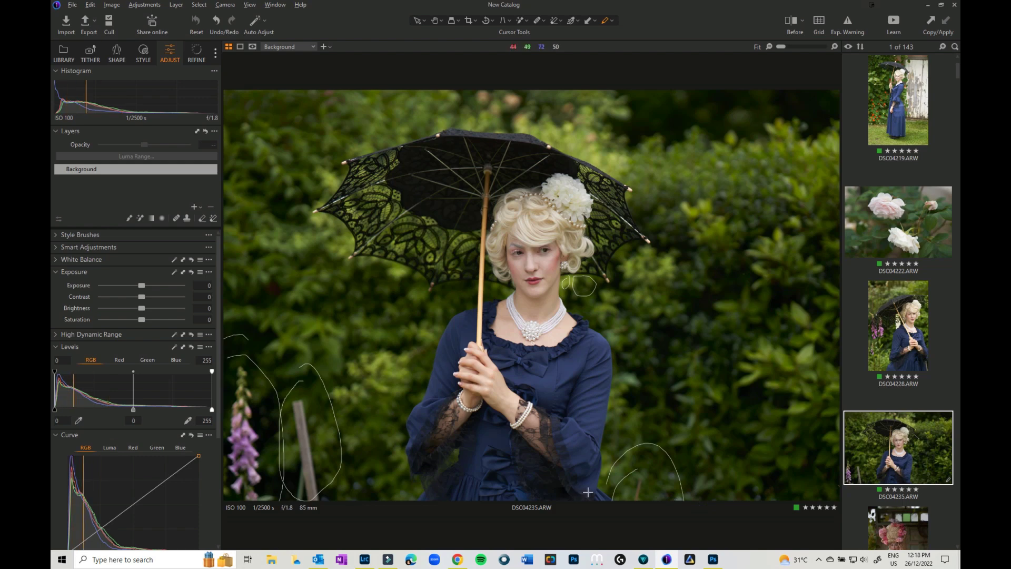
Erase the annotations around the stray hairs, twig, wooden post and foxgloves.
left_click(612, 20)
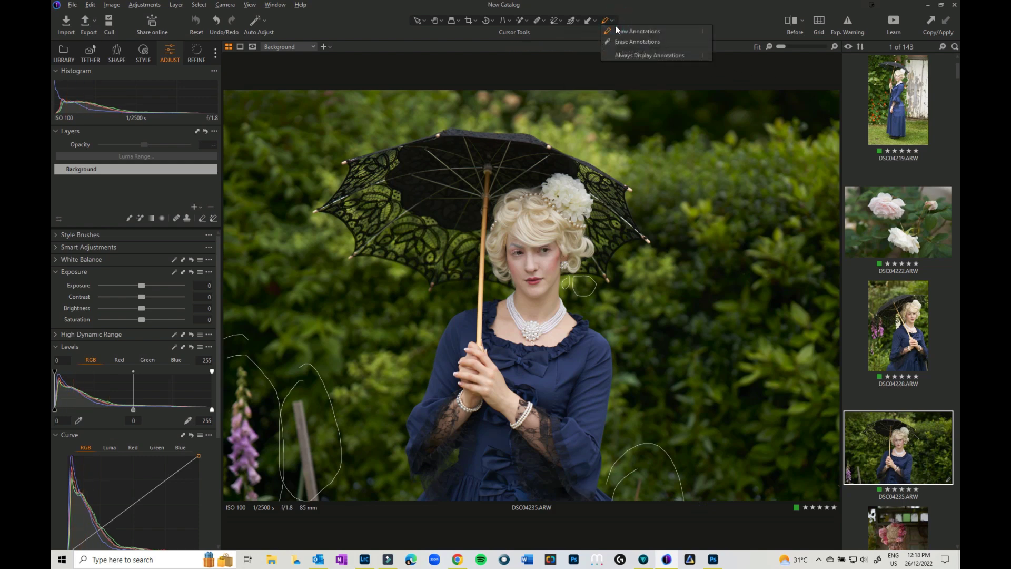
left_click(617, 41)
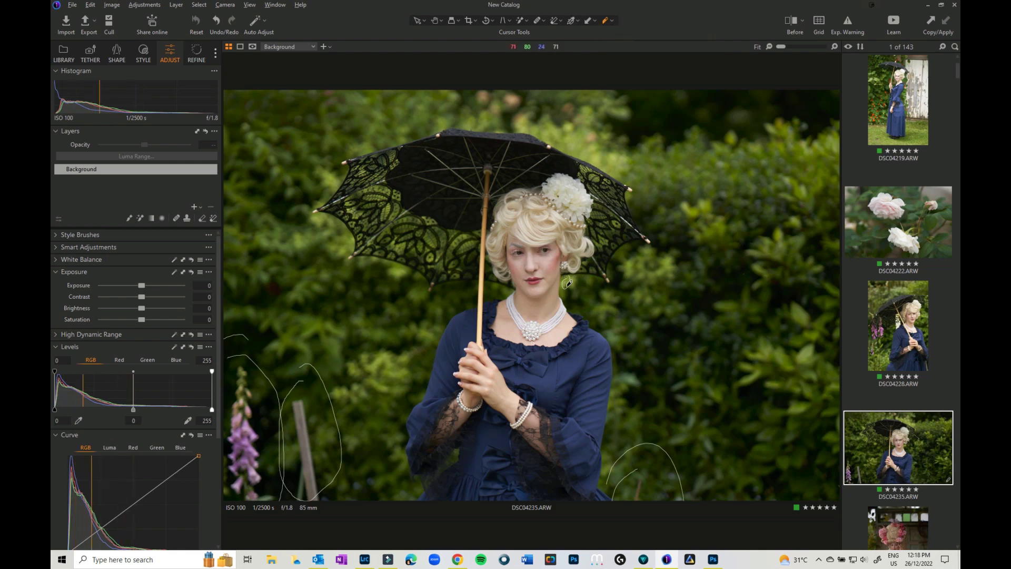
left_click_drag(599, 287, 567, 285)
left_click(662, 461)
left_click(330, 436)
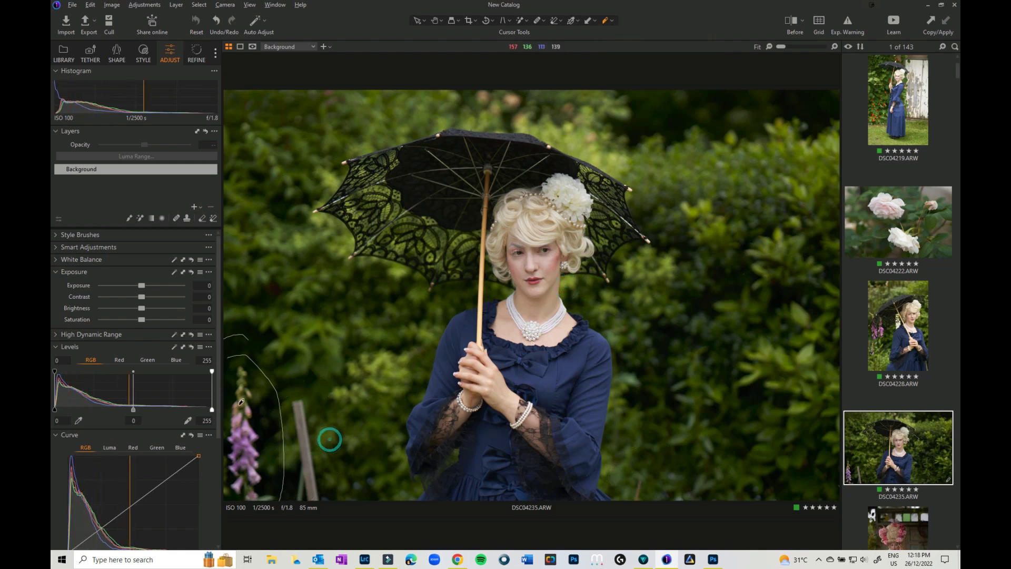
left_click(251, 396)
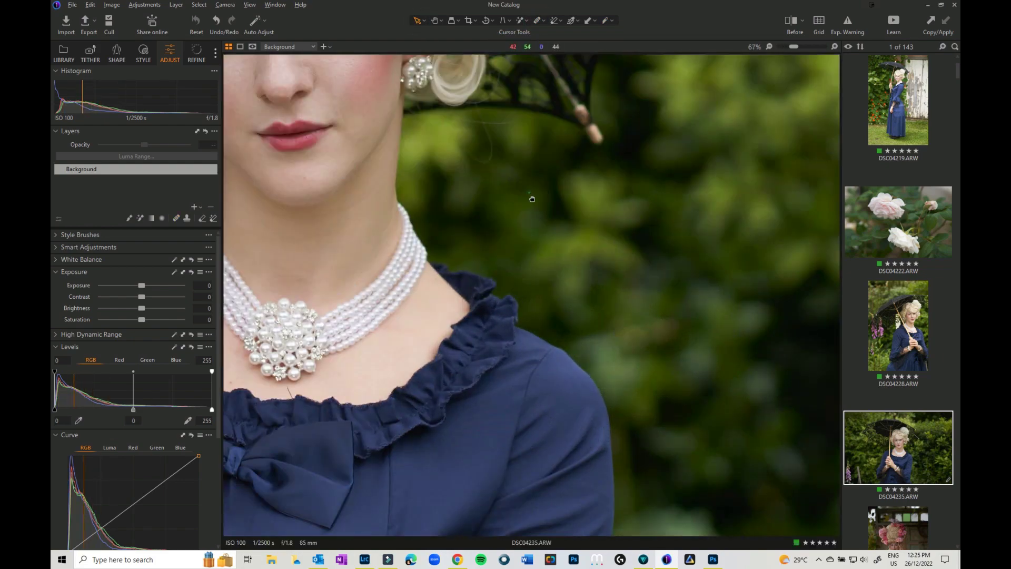
Try removing the looping stray hair below the earring by placing Remove Spot circles along it.
left_click_drag(530, 198, 580, 332)
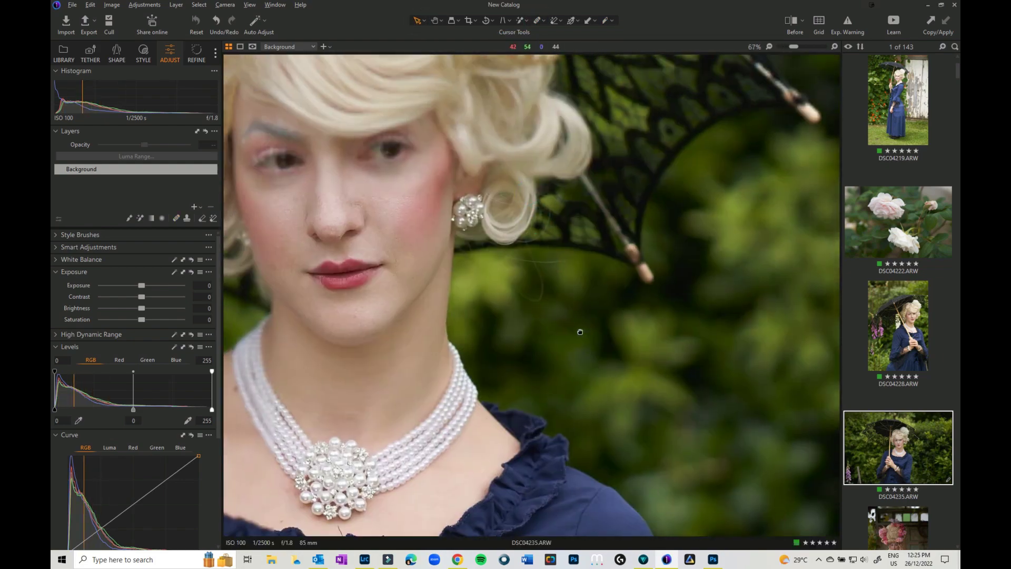
left_click(542, 20)
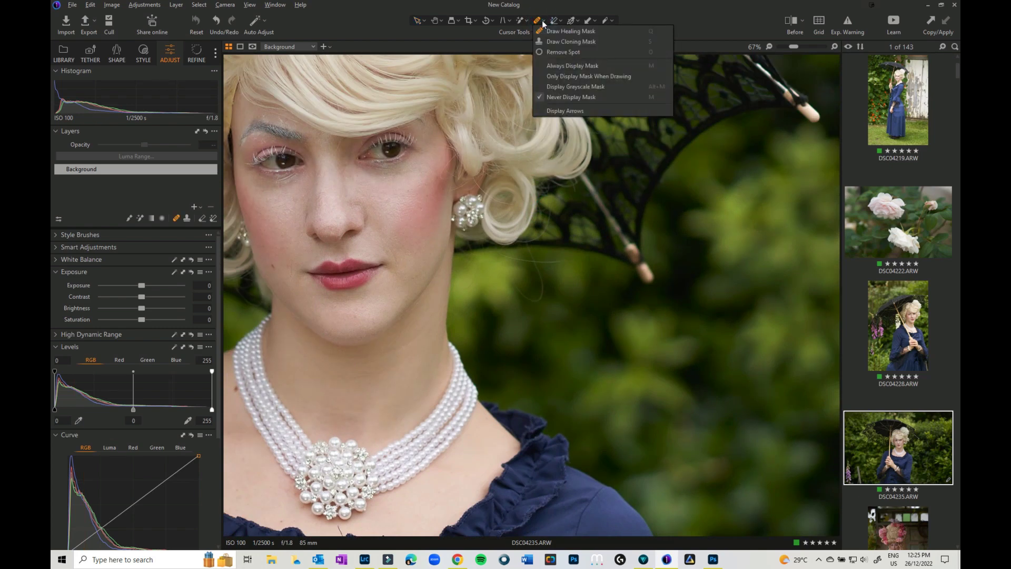
left_click(571, 52)
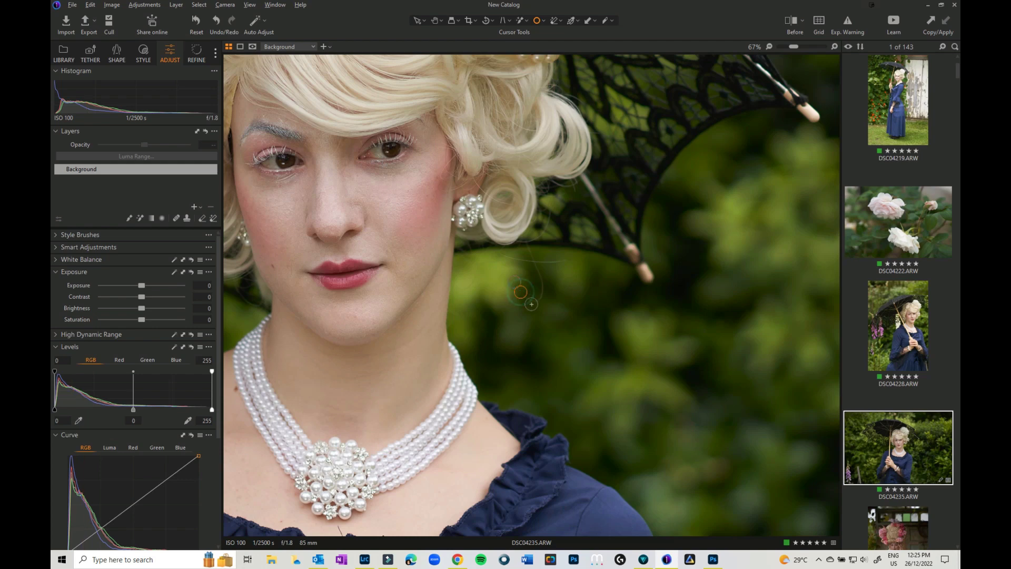
left_click_drag(529, 300, 541, 302)
left_click(542, 302)
scroll(605, 317, "up", 2)
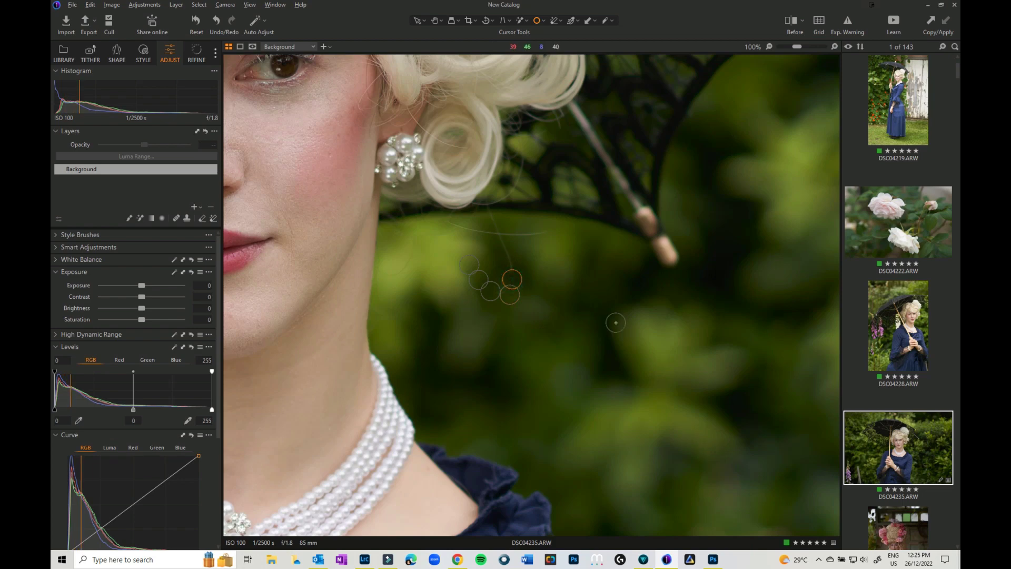
Check the Spot Removal type options and reset the image adjustments to clear the placed spots.
right_click(515, 274)
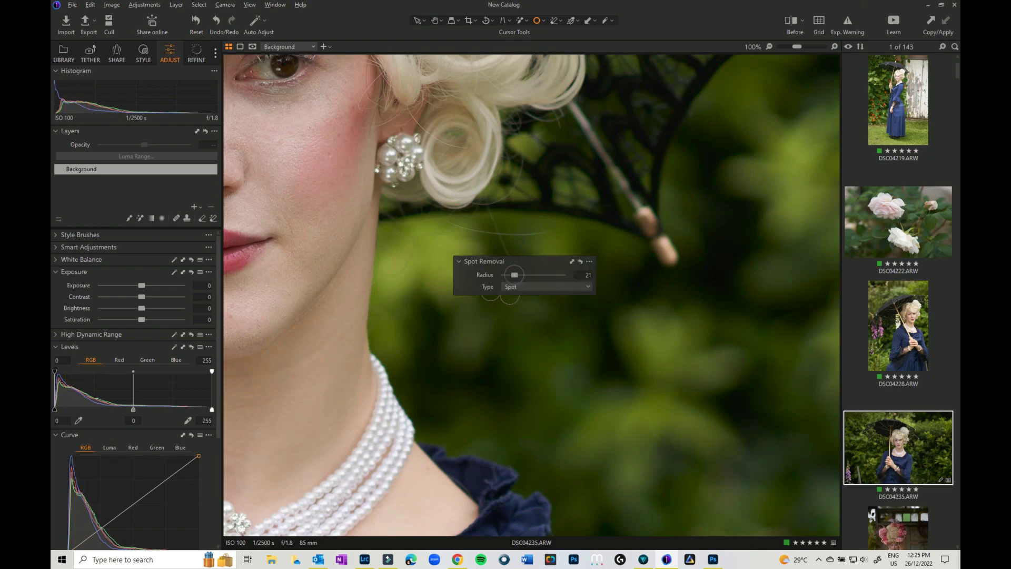
left_click(578, 289)
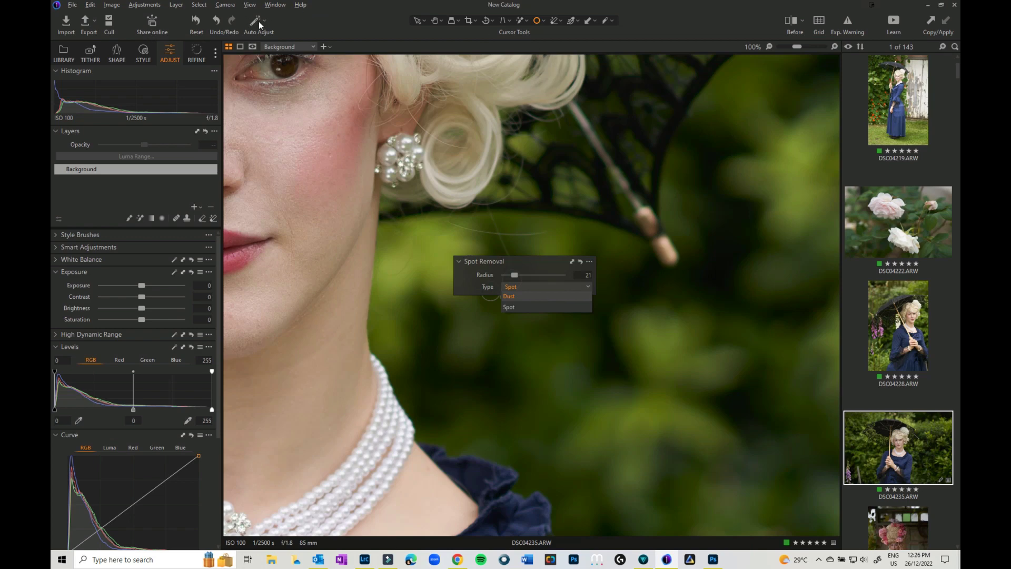
left_click(200, 23)
left_click(200, 23)
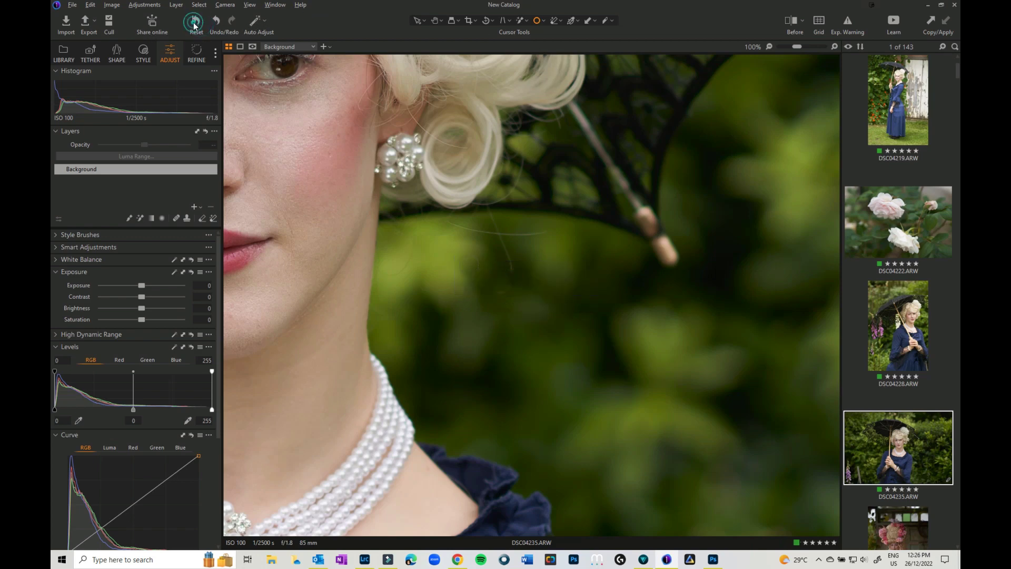
Activate Draw Healing Mask with a smaller brush and open its brush settings.
left_click(545, 21)
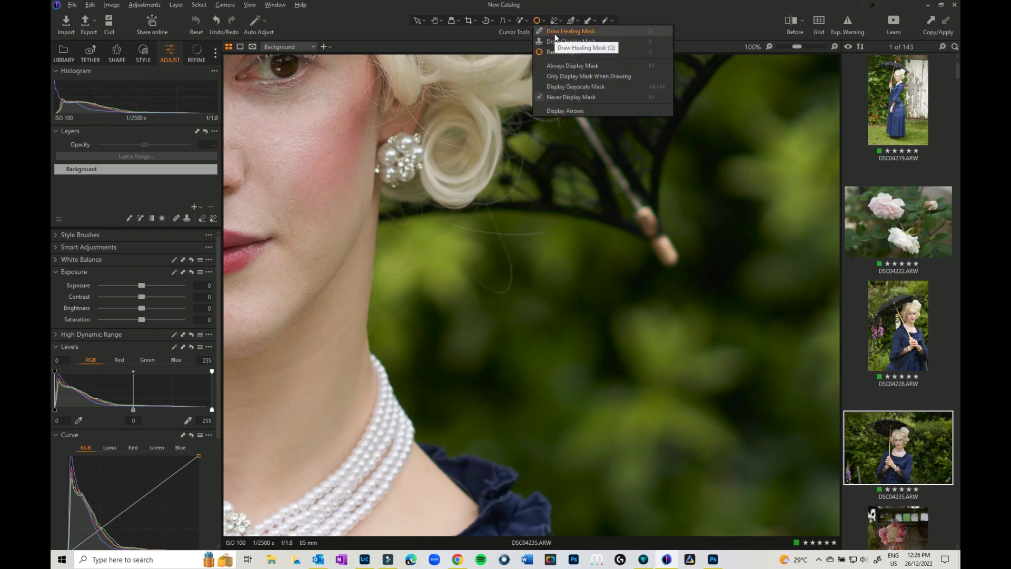
left_click(556, 33)
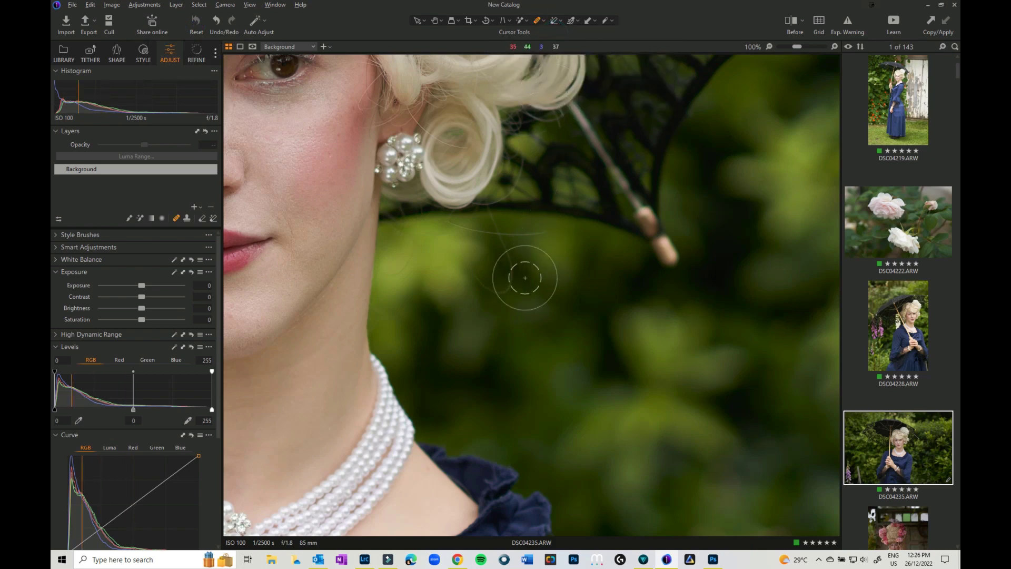
key("bracketleft")
key("bracketleft")
key("bracketleft")
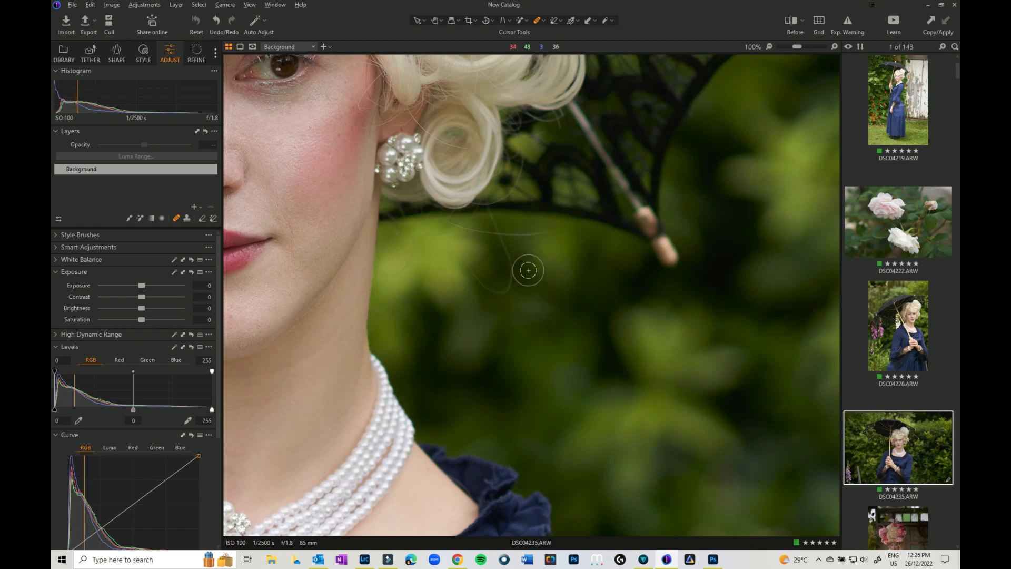
right_click(528, 271)
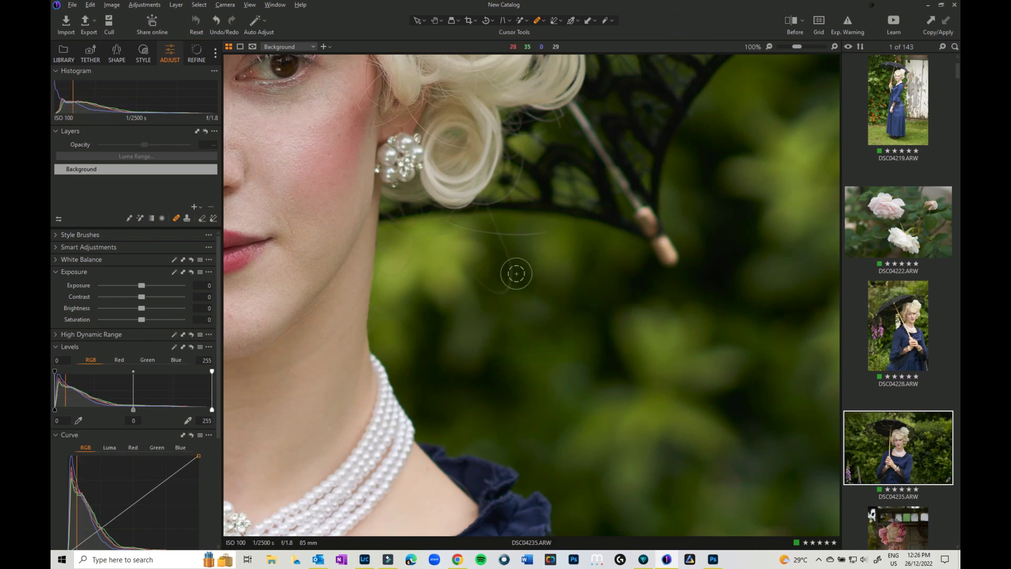
Shrink the healing brush further and heal the outer end of the horizontal stray hair below the curls.
scroll(516, 273, "down", 1)
scroll(516, 273, "up", 3)
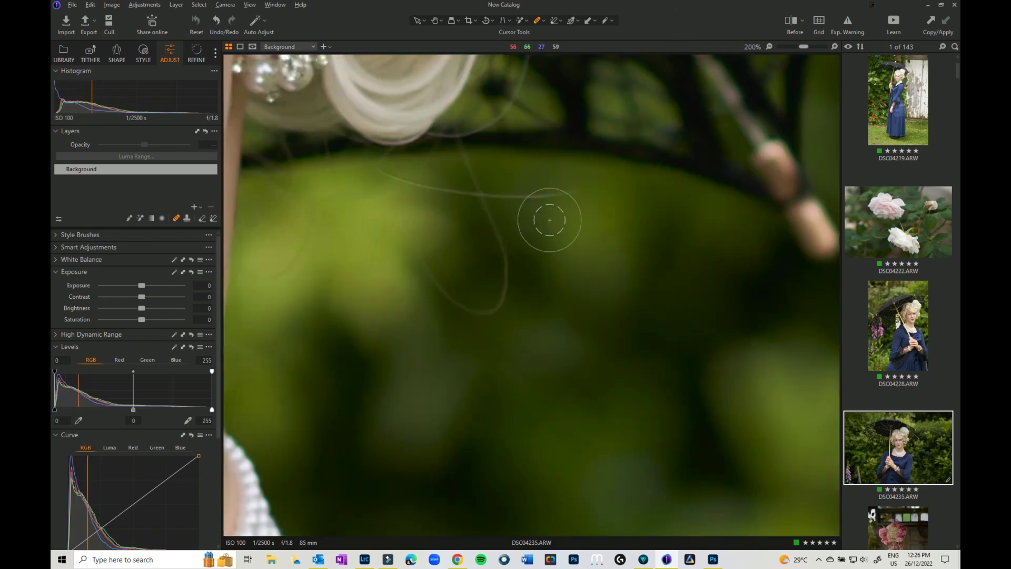
key("bracketleft")
key("bracketleft")
key("bracketleft")
key("bracketleft")
key("bracketleft")
key("bracketleft")
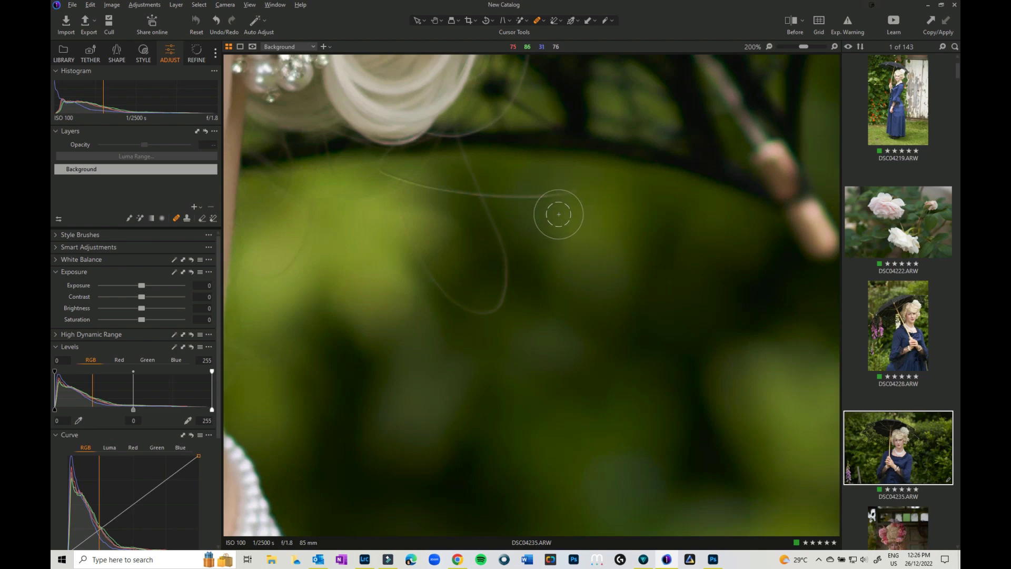
key("bracketleft")
key("bracketleft")
key("bracketleft")
key("bracketleft")
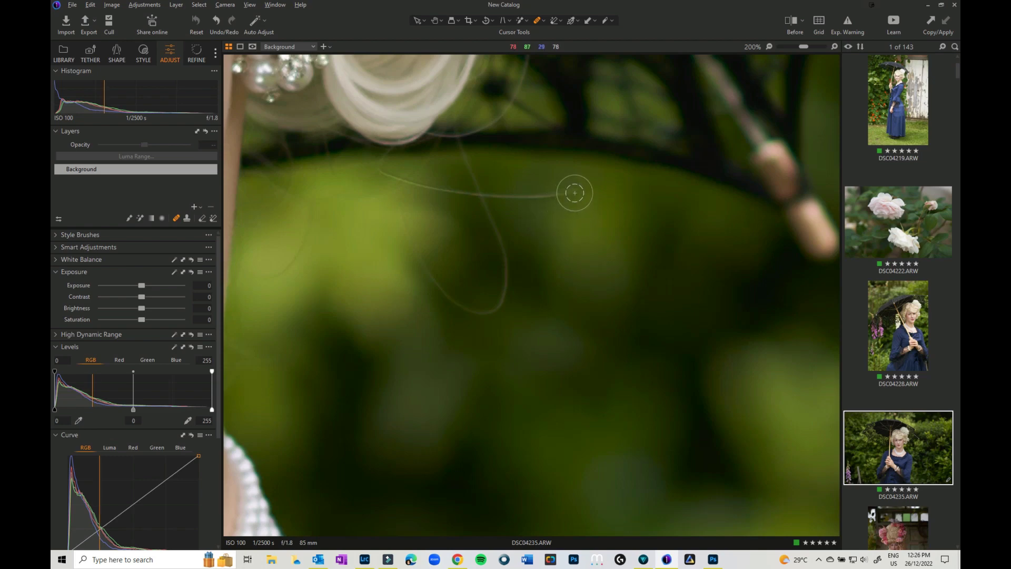
left_click_drag(580, 188, 499, 198)
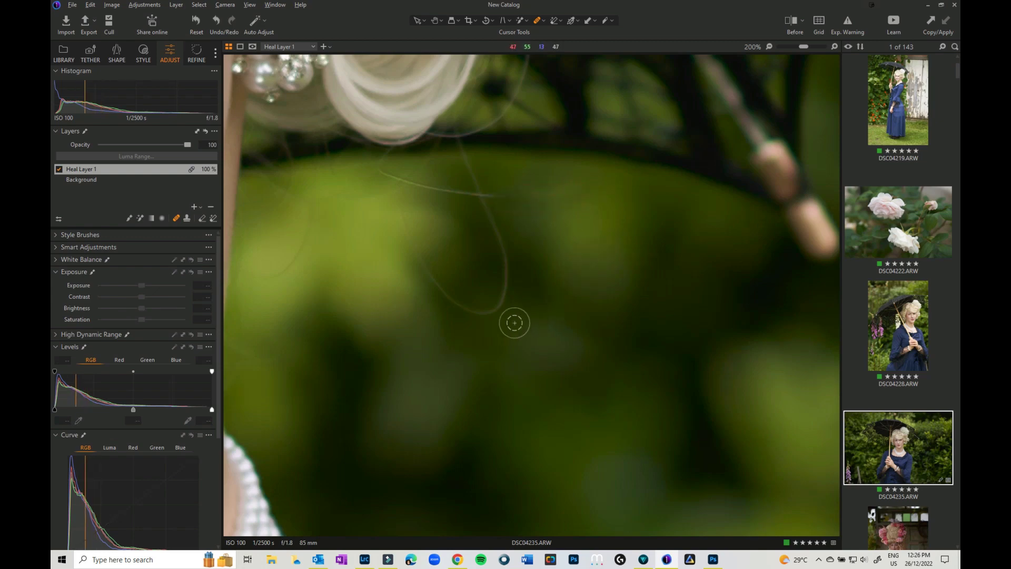
Heal the looping stray hair below the curls and the remaining length of the horizontal strand crossing above it.
left_click_drag(498, 313, 507, 251)
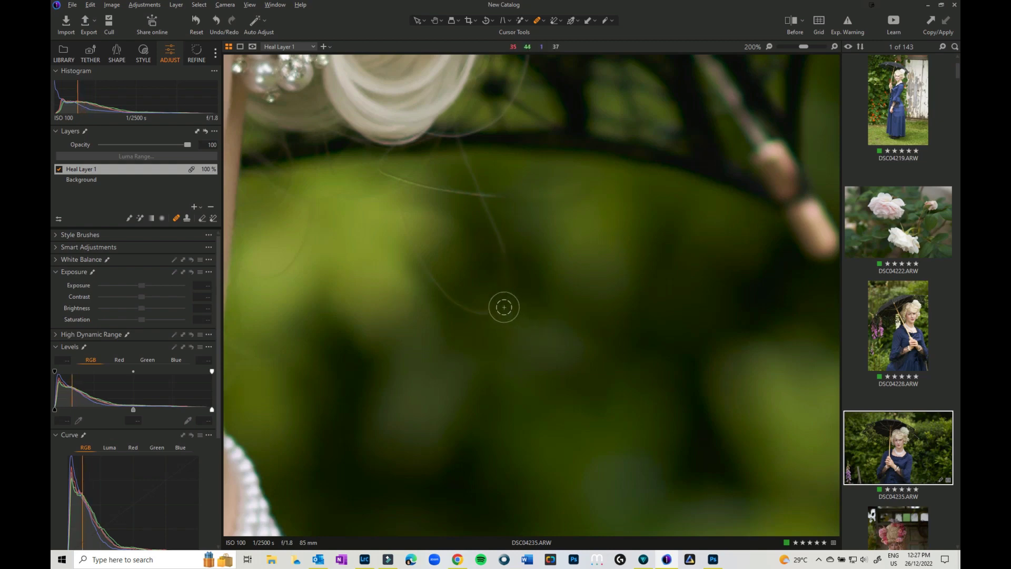
mouse_move(486, 310)
left_mouse_down()
mouse_move(467, 310)
mouse_move(432, 277)
mouse_move(395, 205)
left_mouse_up()
left_click_drag(423, 259, 452, 301)
left_click_drag(407, 220, 404, 226)
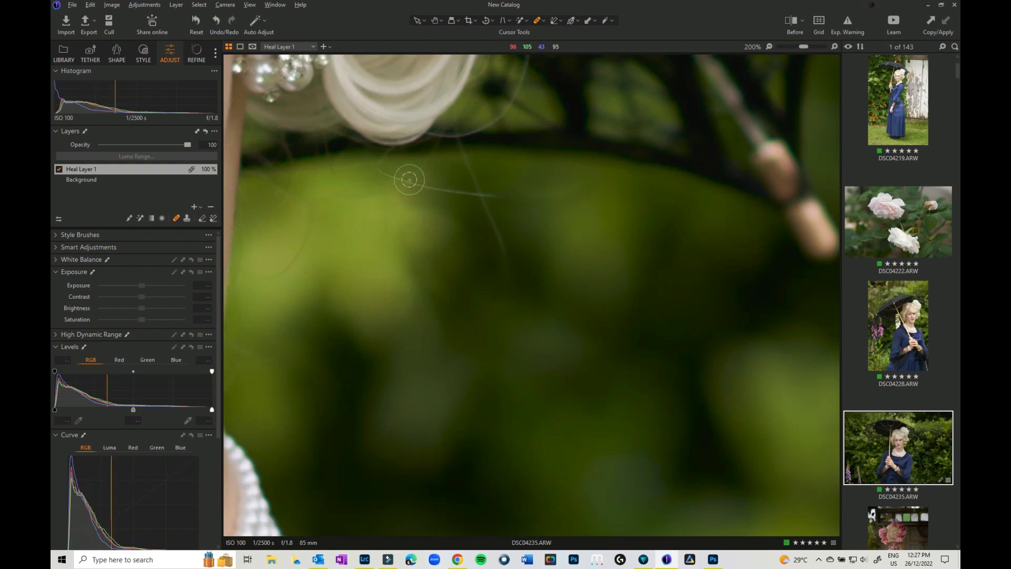
left_click_drag(409, 176, 499, 196)
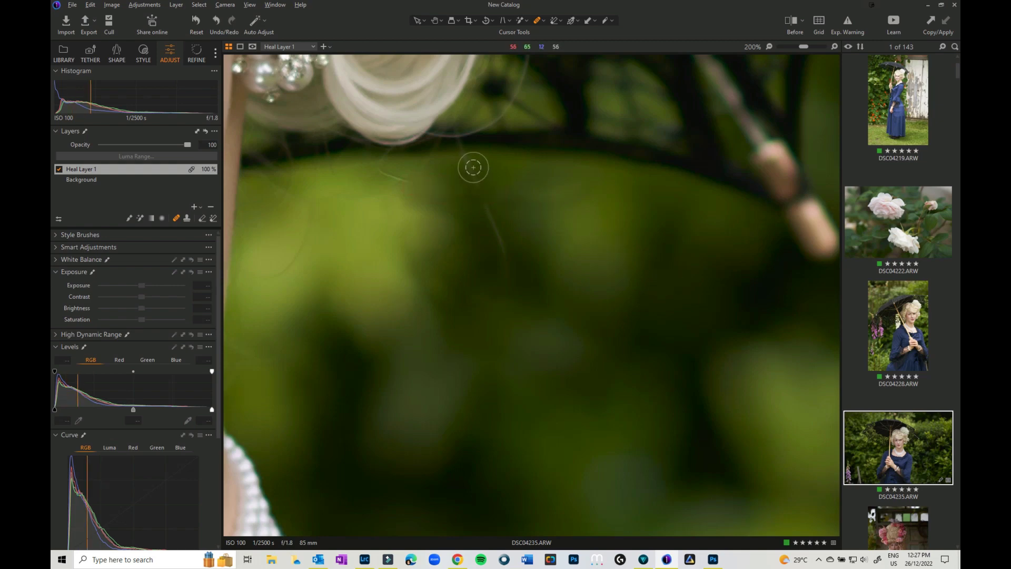
Heal the thin strand hanging straight down from the curls in short strokes, repainting the dark healed patches up to the parasol edge.
left_click_drag(465, 151, 468, 157)
left_click_drag(483, 192, 506, 263)
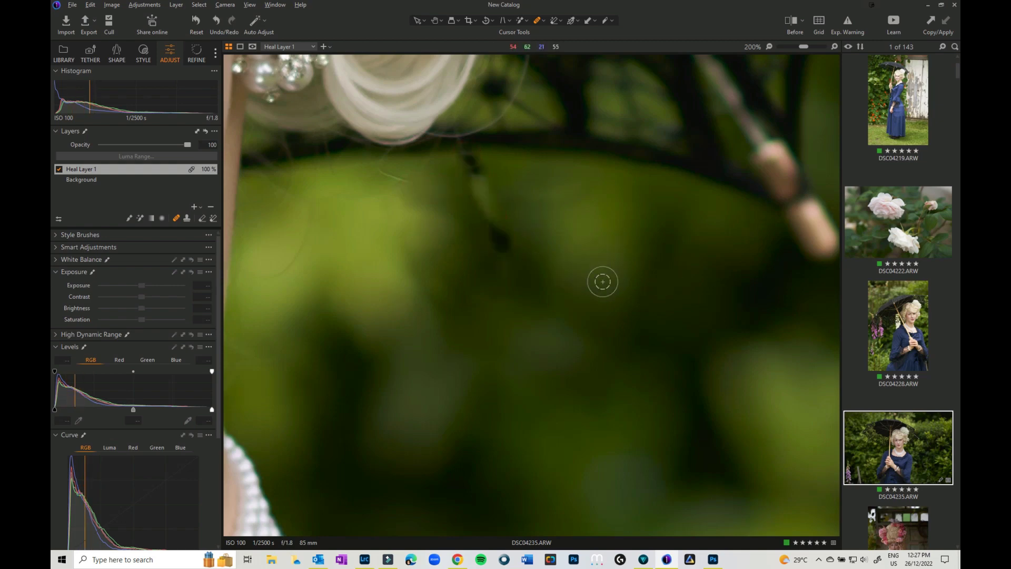
left_click(482, 196)
left_click_drag(494, 227, 501, 242)
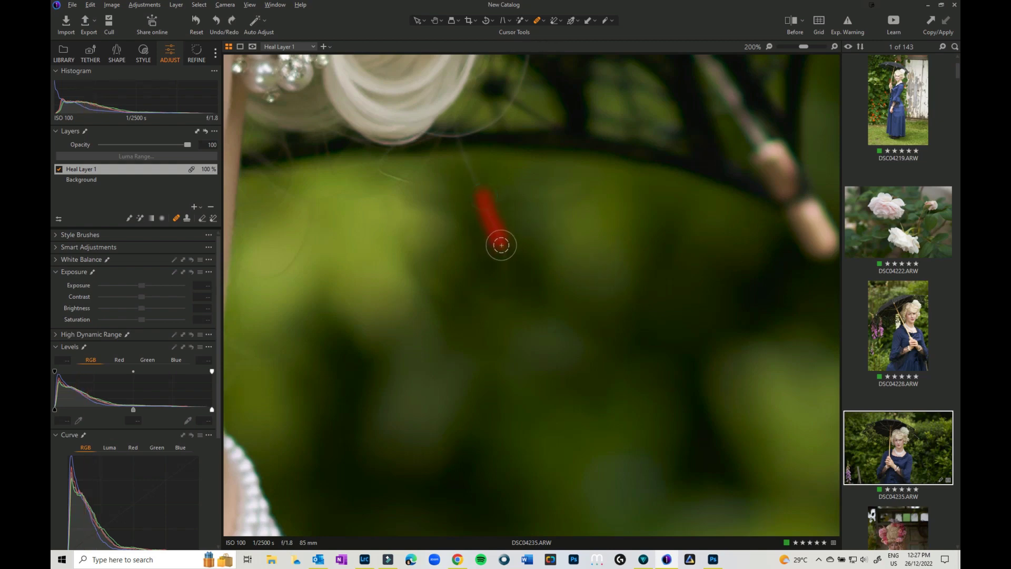
left_click(474, 176)
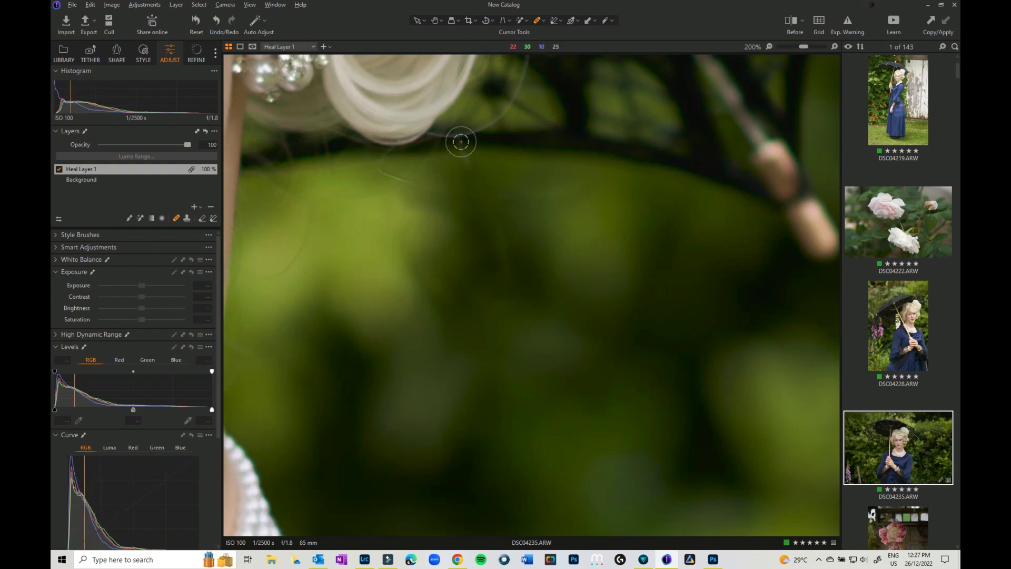
left_click_drag(459, 141, 463, 157)
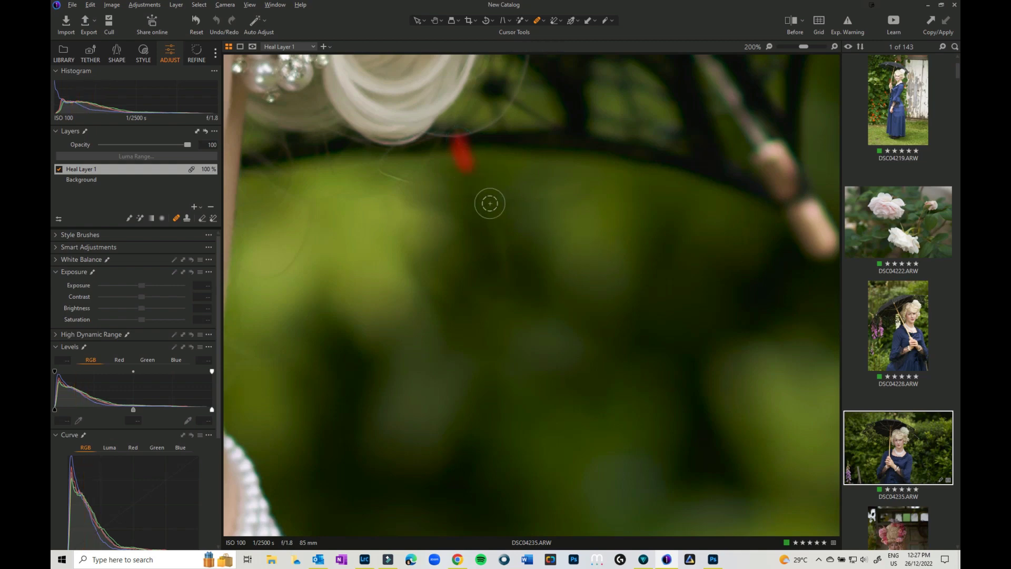
Heal the leftover hair wisps in the green background beside the neck.
mouse_move(414, 181)
left_mouse_down()
mouse_move(376, 170)
mouse_move(380, 181)
mouse_move(428, 164)
mouse_move(352, 198)
left_mouse_up()
scroll(375, 296, "up", 2)
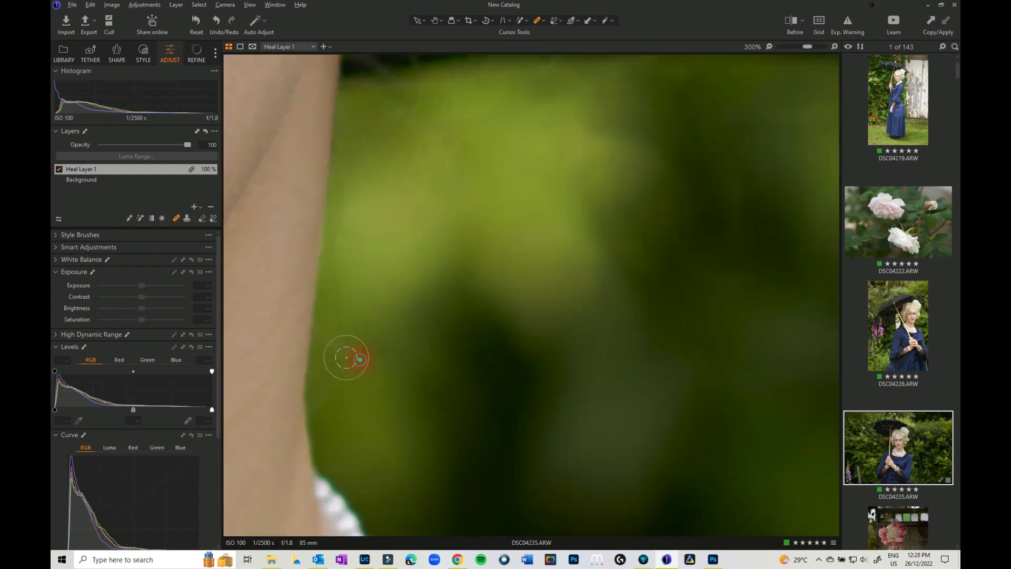
key("ctrl+0")
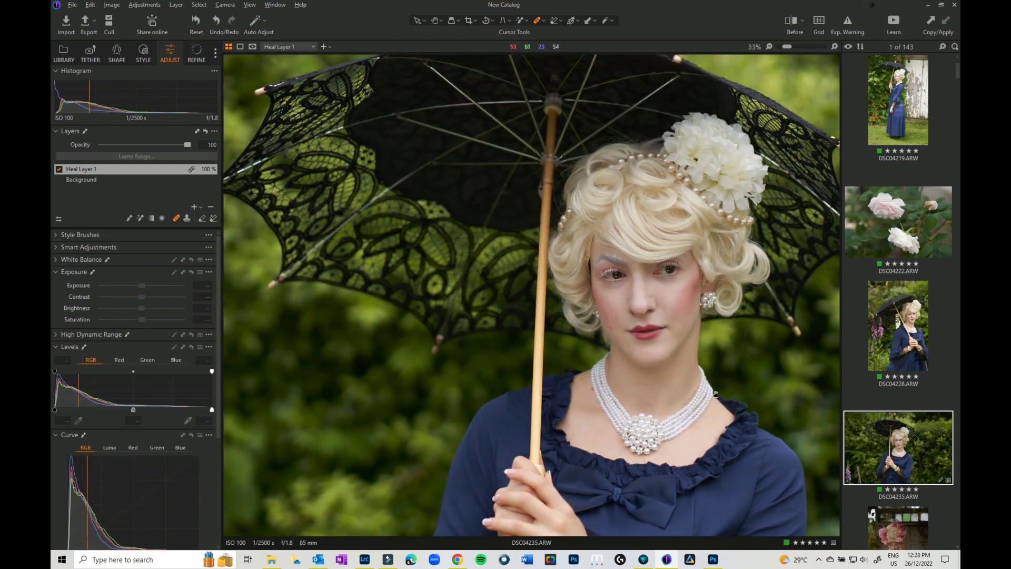
Heal away the reddish stick in the foliage beside the dress at the photo's lower edge, including its leftover traces.
left_click_drag(761, 343, 485, 333)
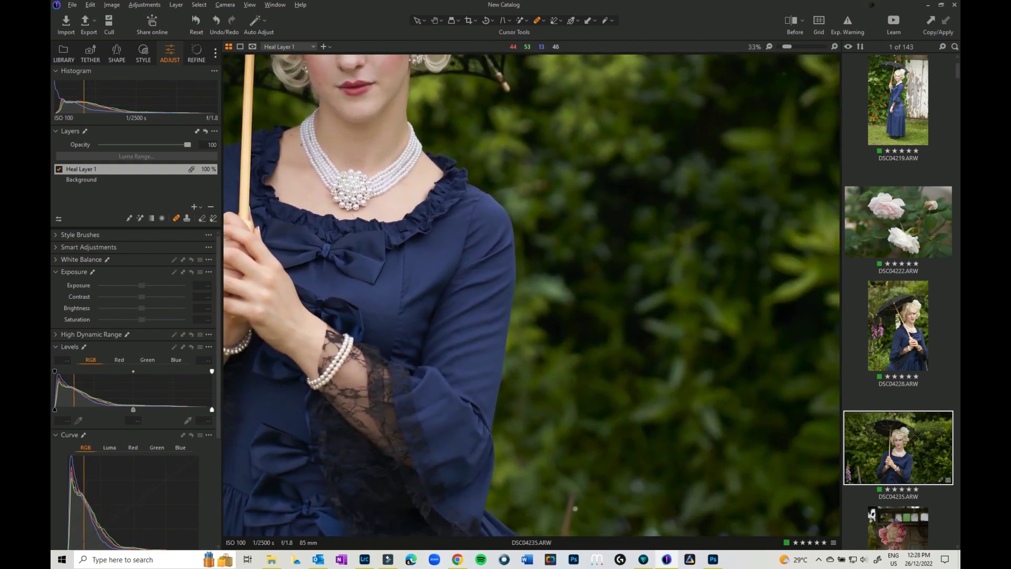
scroll(576, 509, "up", 3)
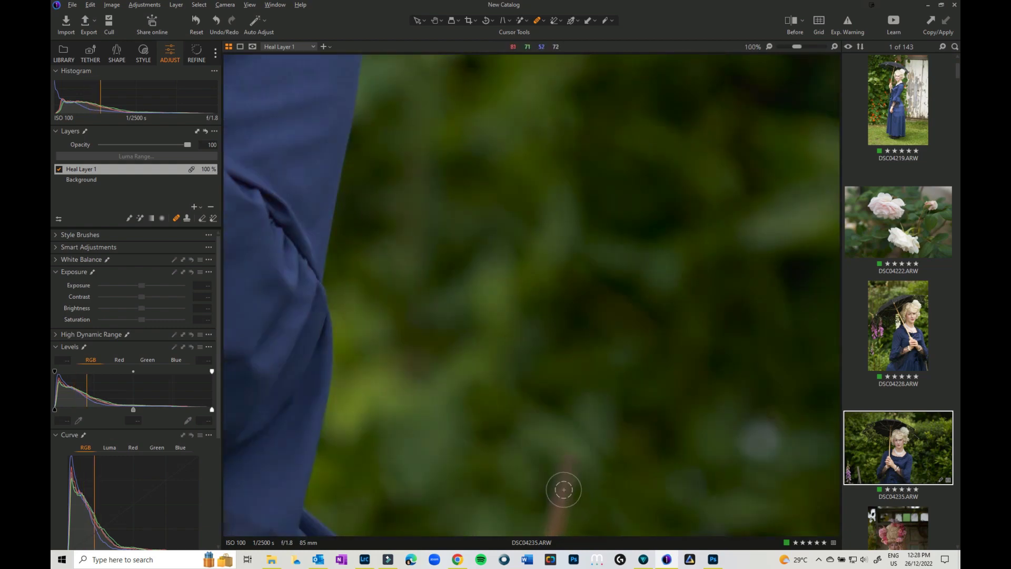
mouse_move(562, 483)
left_mouse_down()
mouse_move(570, 452)
mouse_move(555, 542)
mouse_move(565, 463)
mouse_move(555, 495)
mouse_move(552, 521)
mouse_move(579, 452)
mouse_move(566, 542)
left_mouse_up()
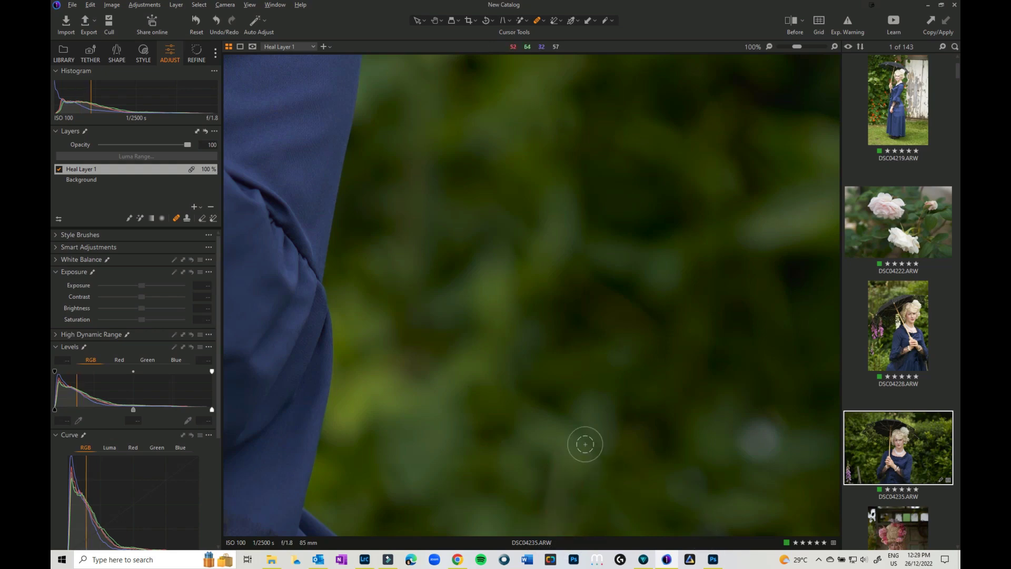
left_click_drag(546, 450, 544, 530)
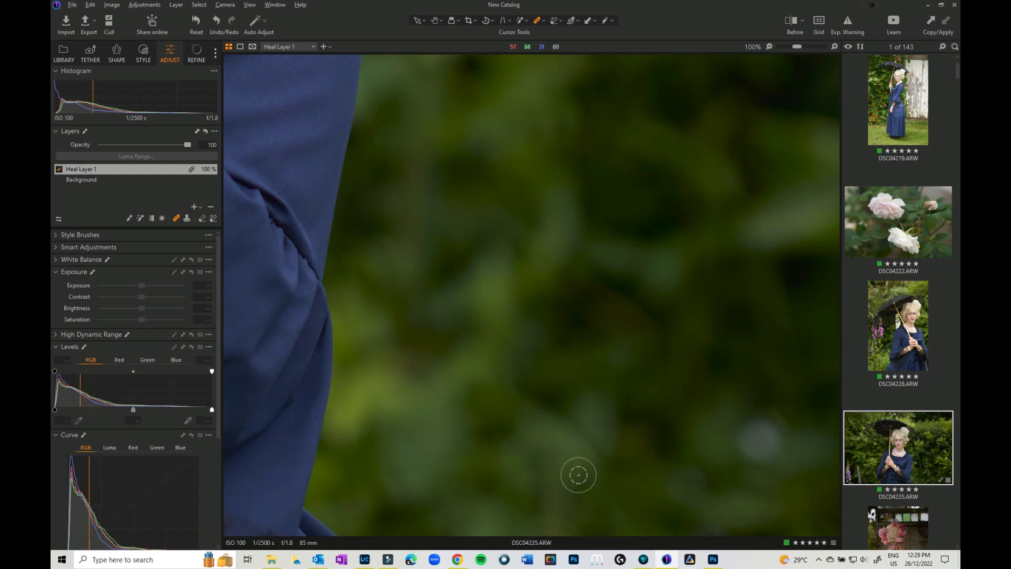
left_click_drag(578, 474, 577, 521)
scroll(678, 453, "down", 3)
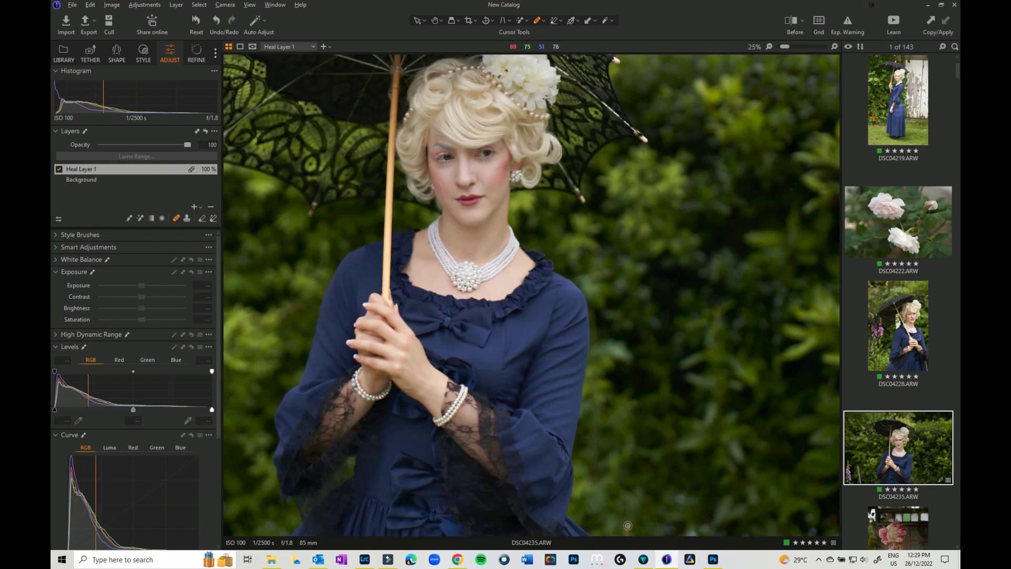
left_click_drag(627, 526, 623, 537)
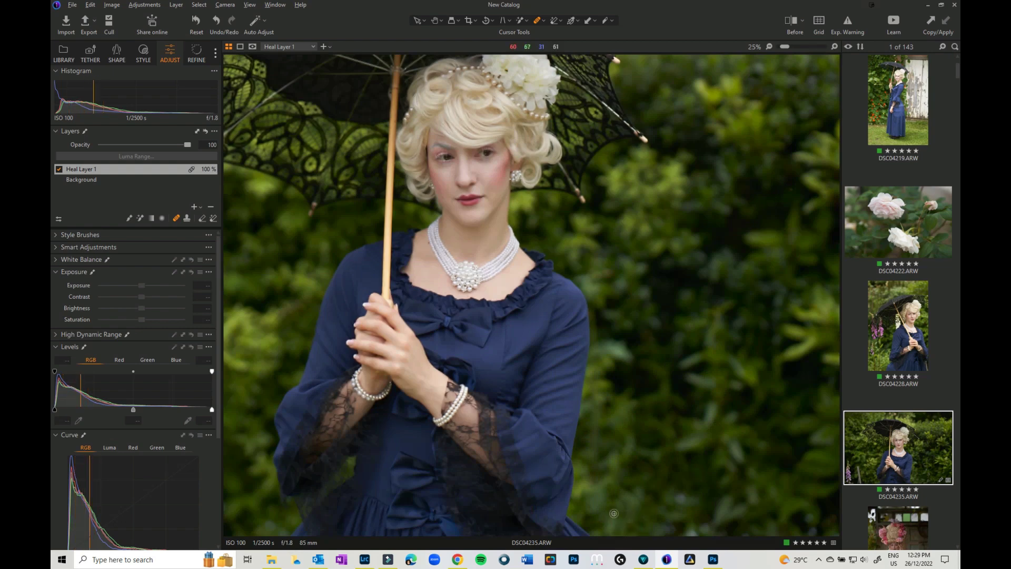
Heal away the wooden stake next to the foxglove, its thin neighbouring stick and the foxglove's upper tip.
left_click_drag(448, 428, 518, 414)
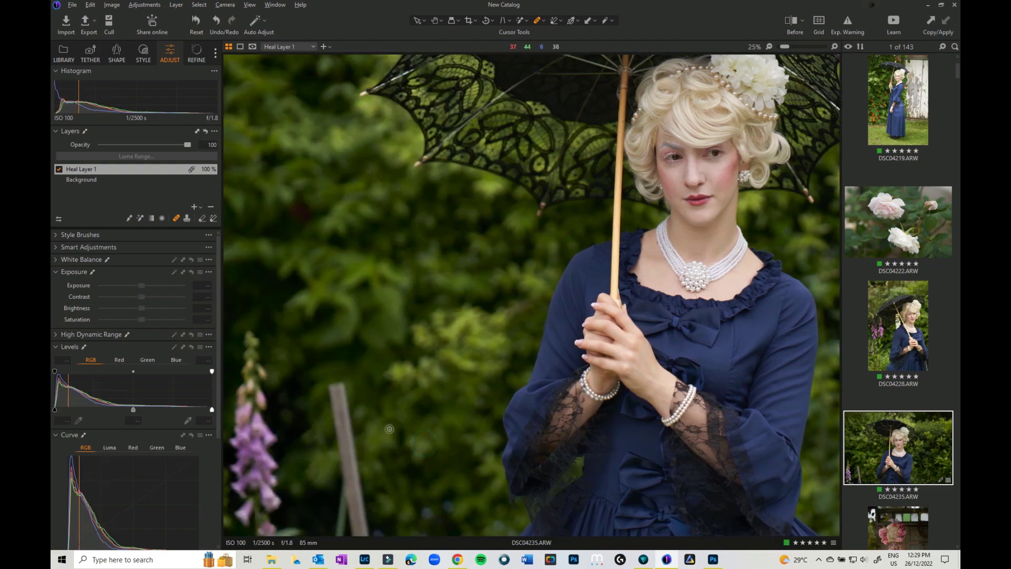
left_click_drag(345, 432, 391, 447)
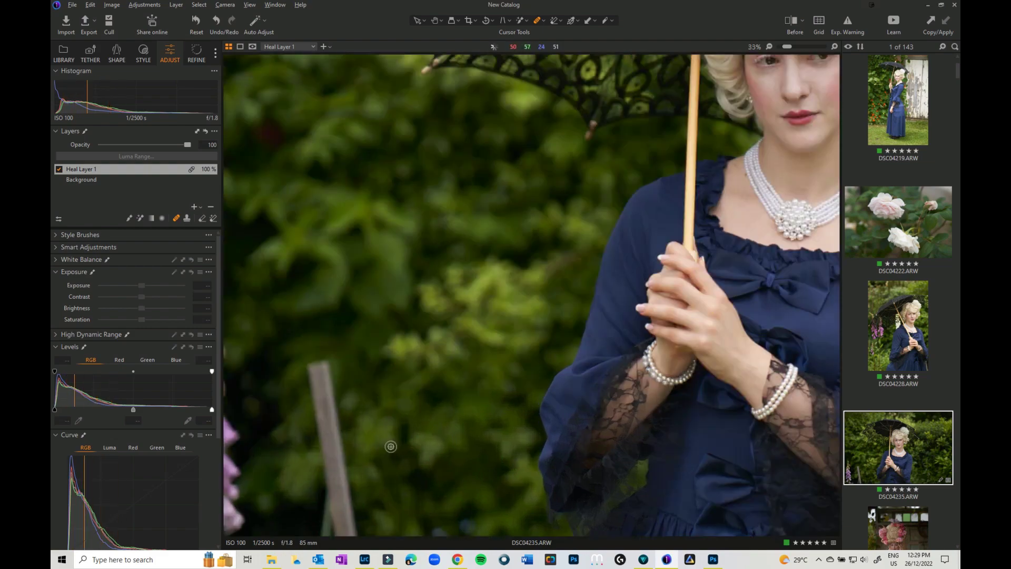
key("ctrl+0")
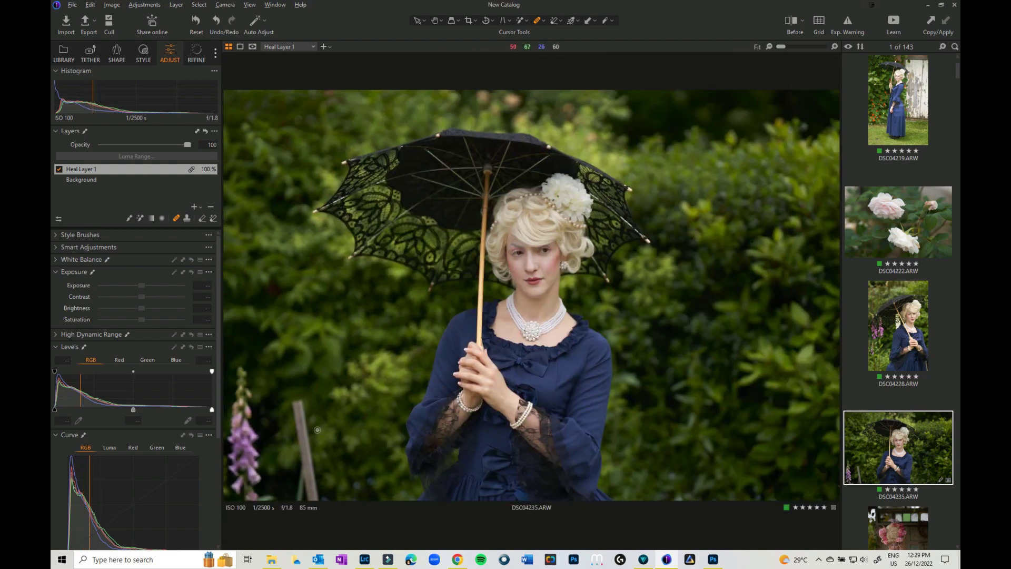
left_click_drag(305, 424, 303, 400)
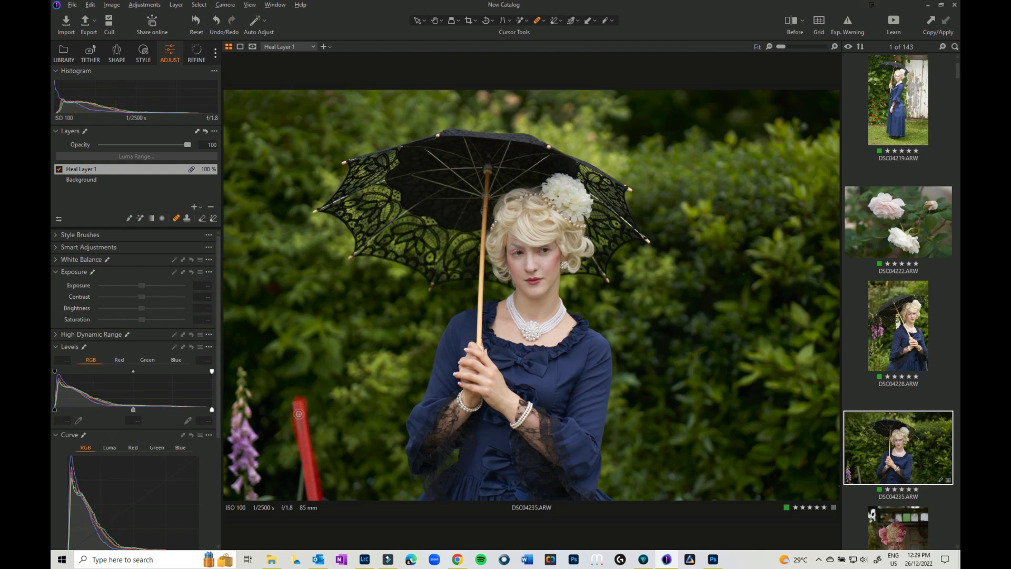
left_click_drag(299, 413, 296, 497)
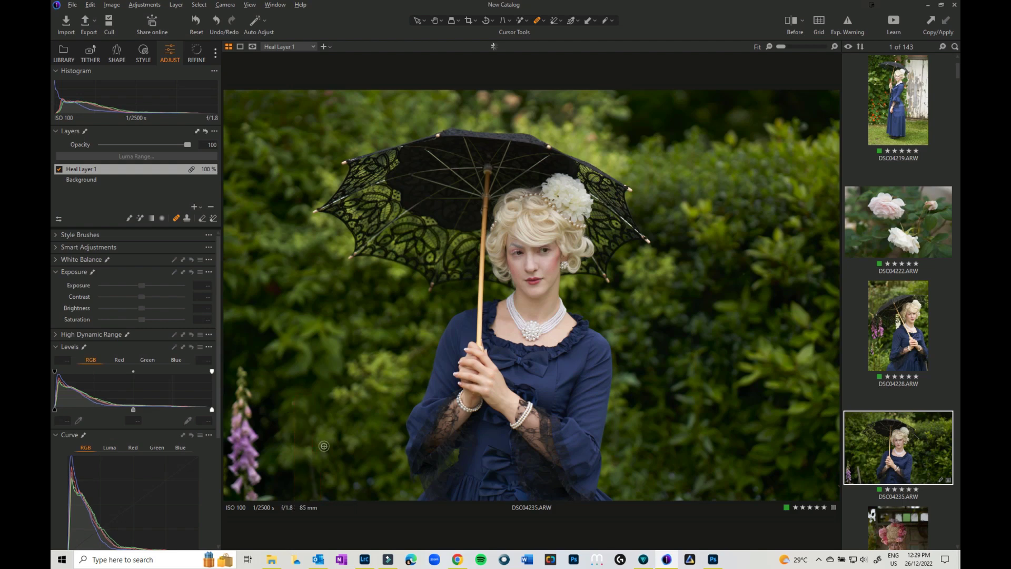
mouse_move(295, 436)
left_mouse_down()
mouse_move(303, 403)
mouse_move(315, 488)
left_mouse_up()
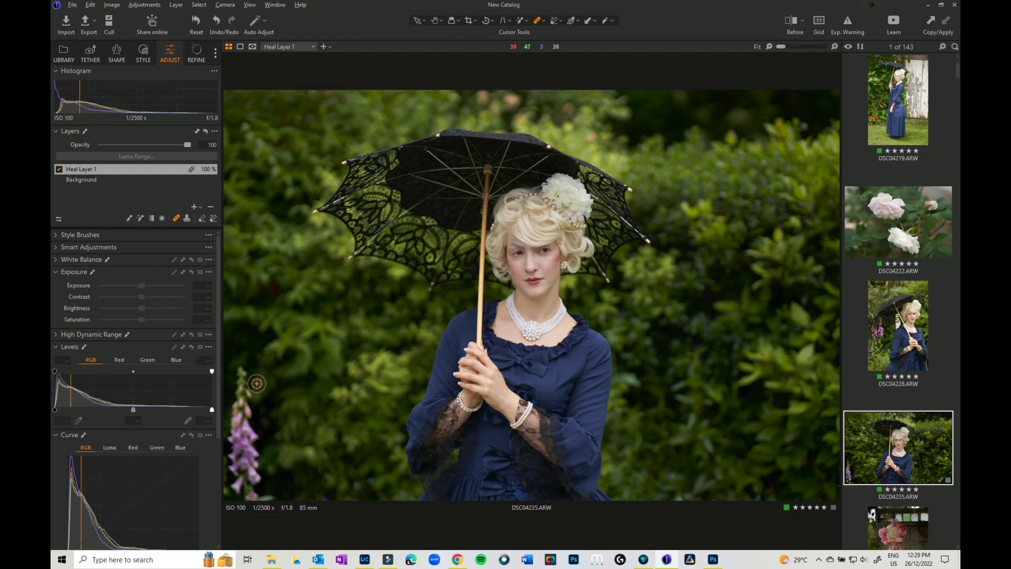
mouse_move(258, 385)
left_mouse_down()
mouse_move(242, 376)
mouse_move(247, 416)
left_mouse_up()
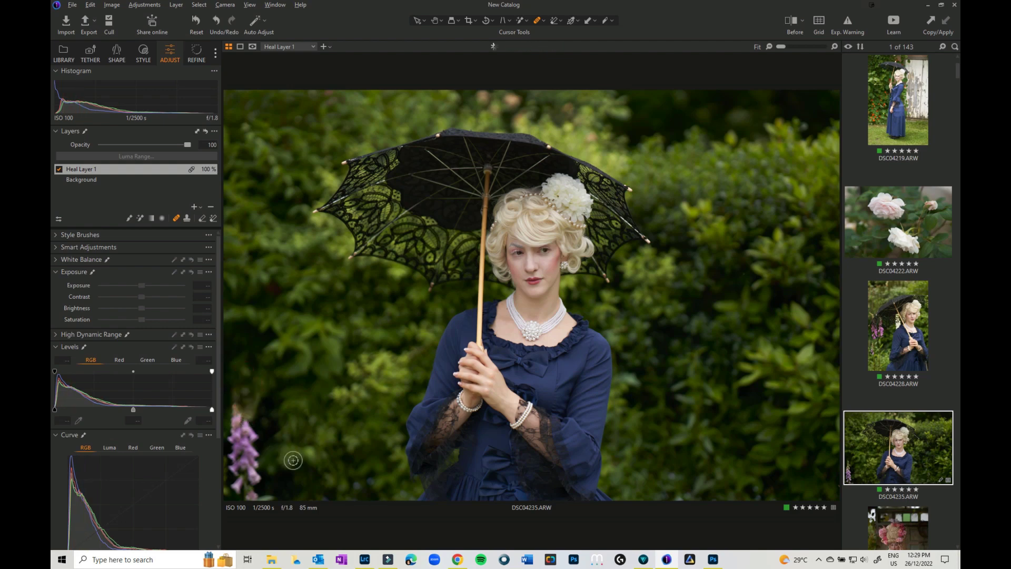
Remove the remaining foxglove with Draw Cloning Mask, sampling the nearby foliage and painting over the purple flowers.
left_click(543, 24)
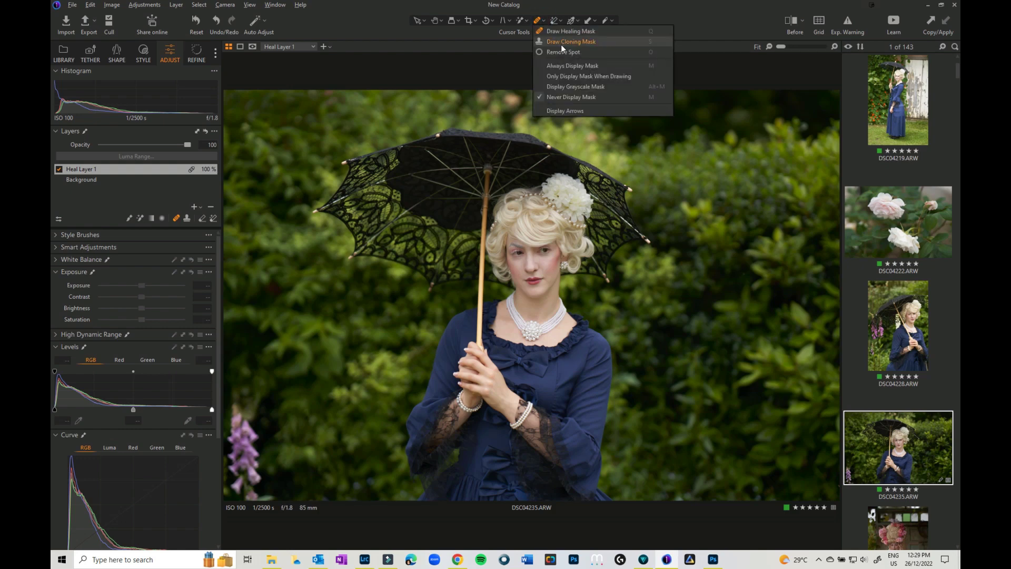
left_click(564, 42)
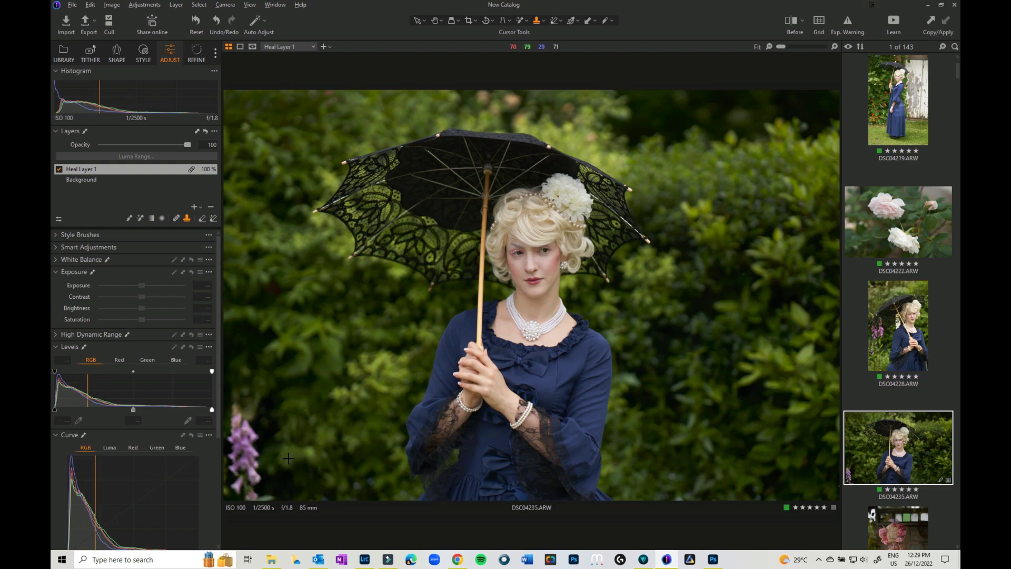
key("s")
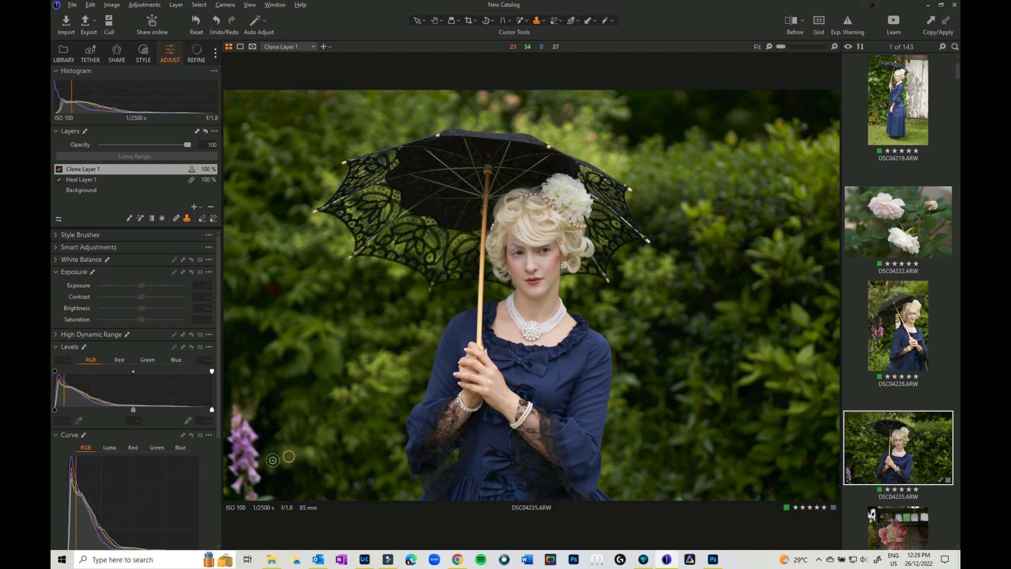
left_click(257, 451, "alt")
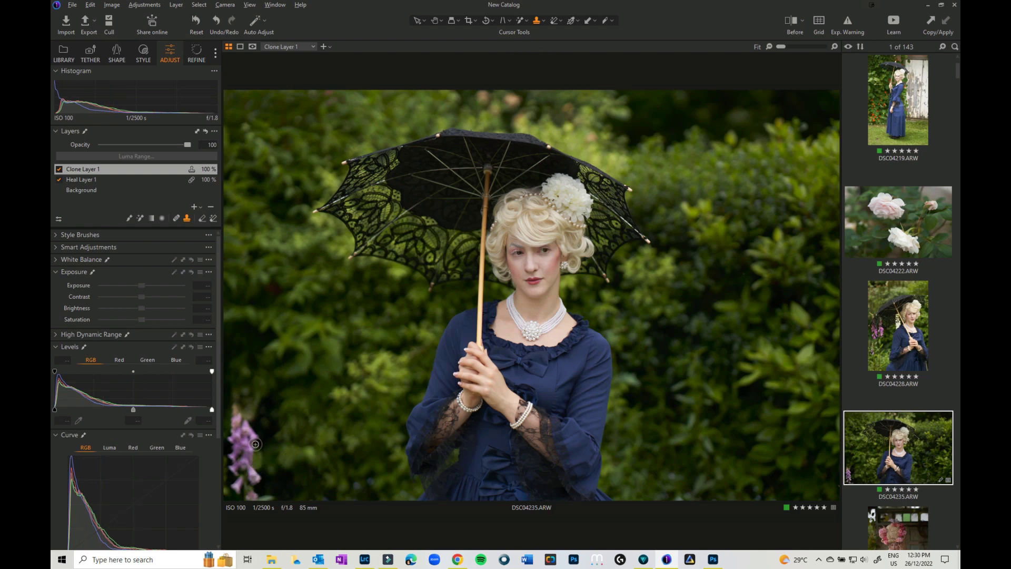
mouse_move(246, 435)
left_mouse_down()
mouse_move(253, 478)
mouse_move(276, 489)
mouse_move(260, 498)
mouse_move(291, 487)
mouse_move(251, 493)
left_mouse_up()
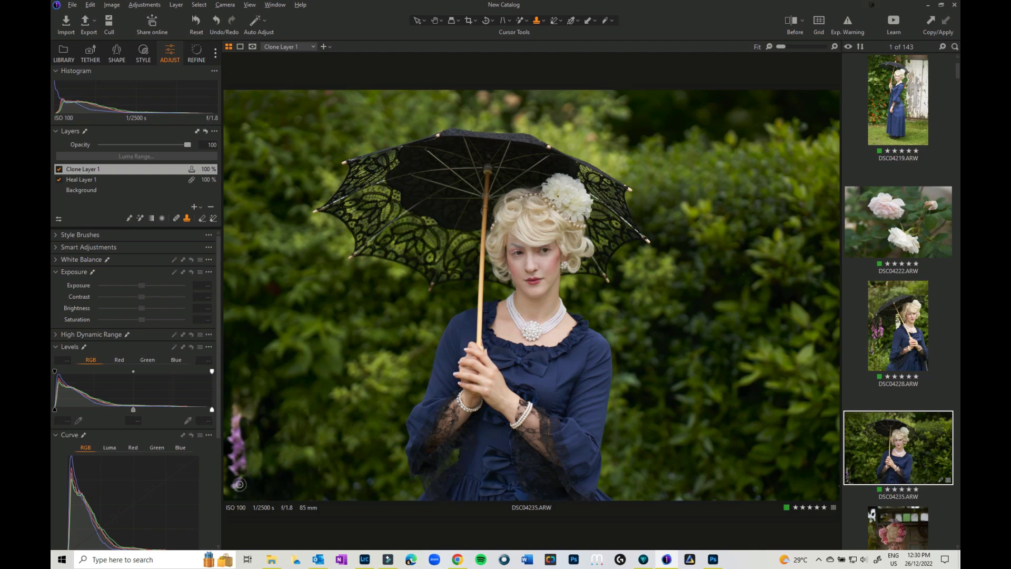
mouse_move(243, 463)
left_mouse_down()
mouse_move(234, 458)
mouse_move(238, 422)
mouse_move(233, 429)
left_mouse_up()
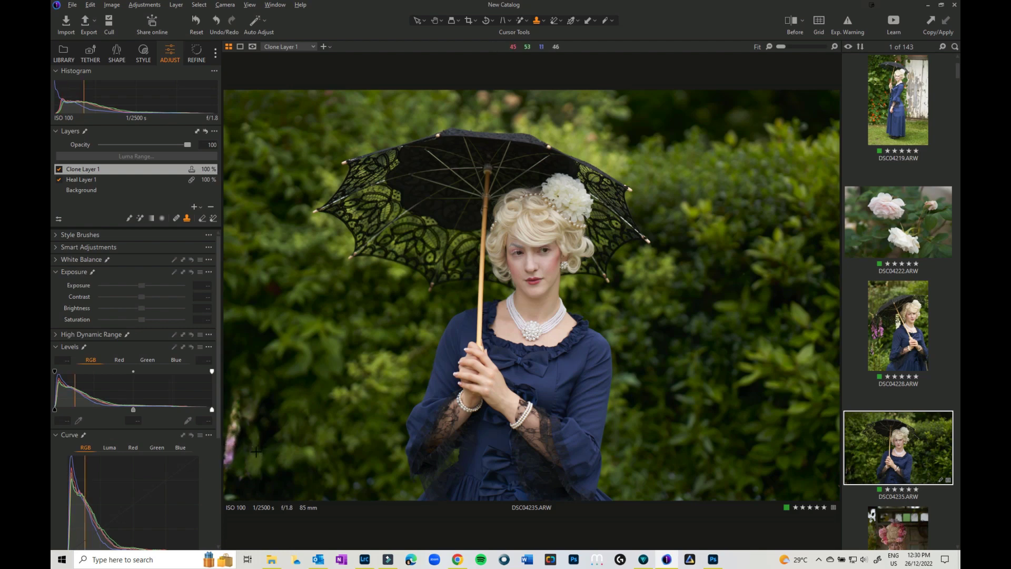
left_click_drag(234, 434, 230, 466)
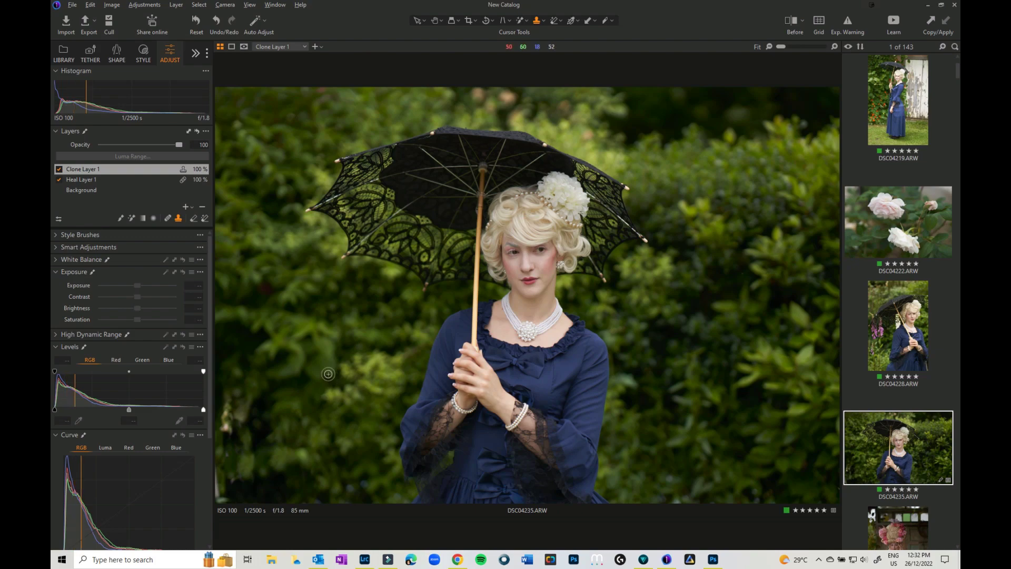
Enlarge the cloning brush interactively over the image to a much bigger size.
scroll(327, 372, "up", 3)
scroll(328, 374, "down", 3)
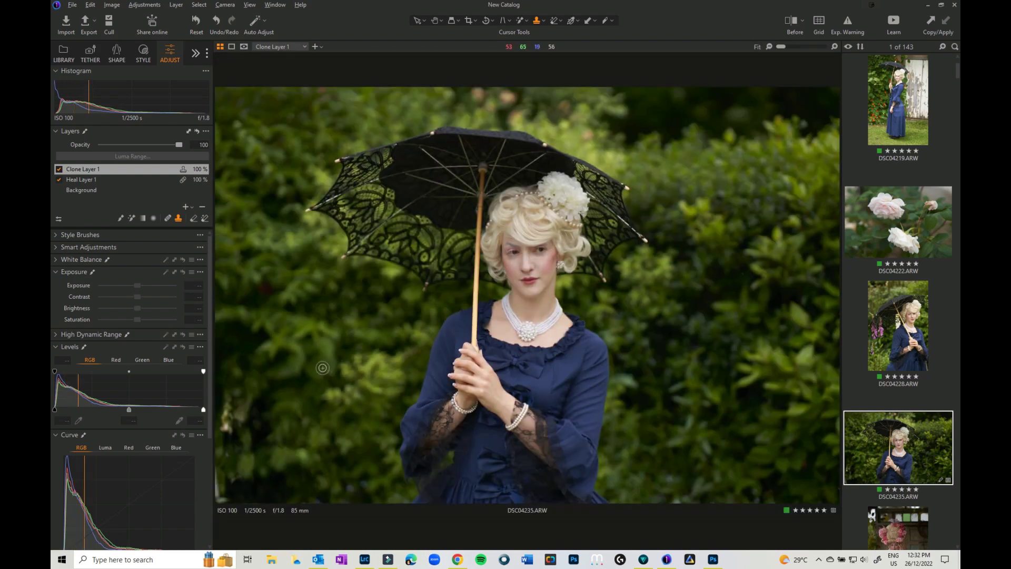
right_click(325, 371)
left_click_drag(327, 369, 349, 368)
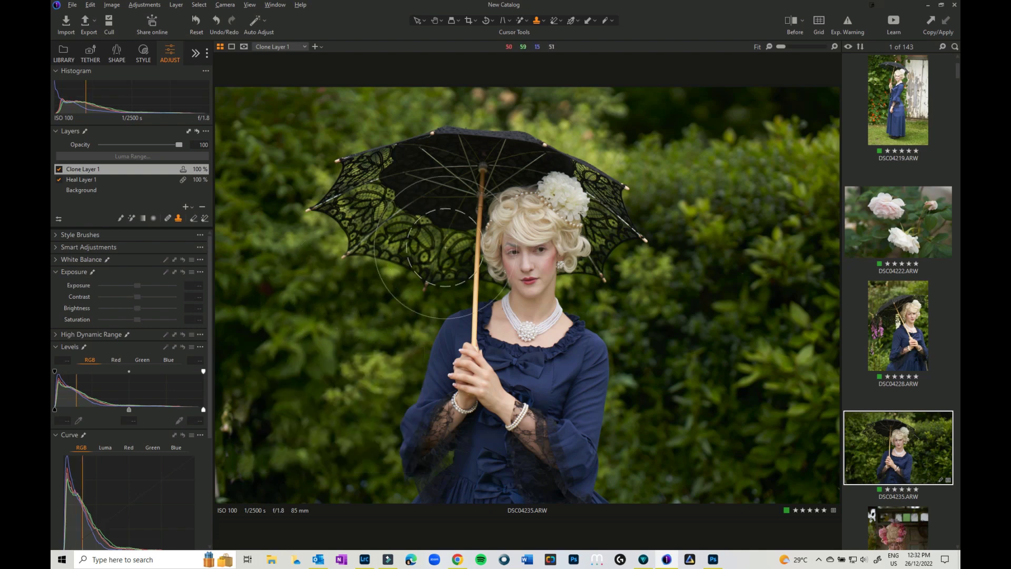
left_click(366, 336)
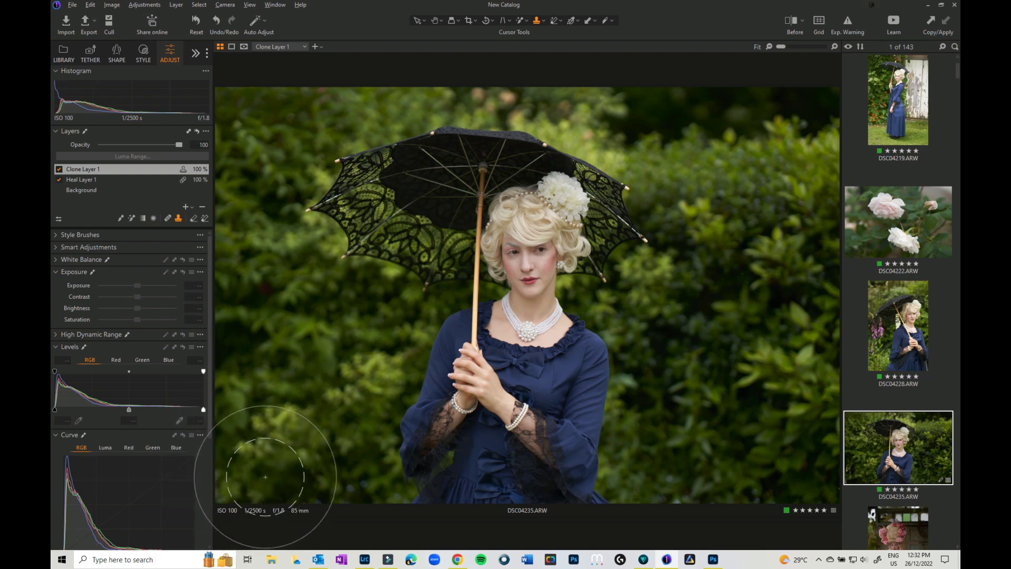
left_click(242, 348)
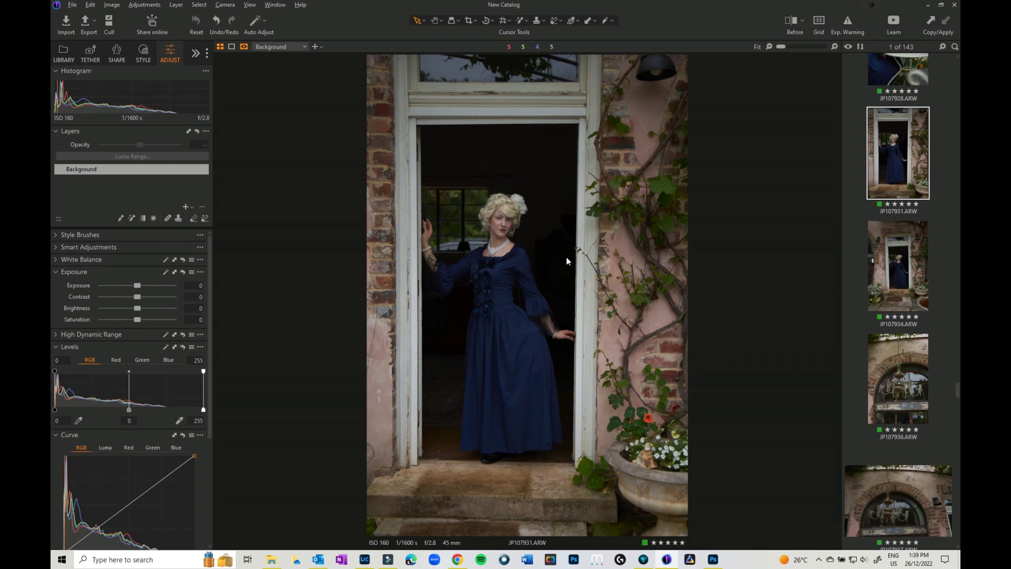
Add a new adjustment layer to the doorway portrait and mask the dark interior behind the woman with the Magic Brush.
left_click(185, 208)
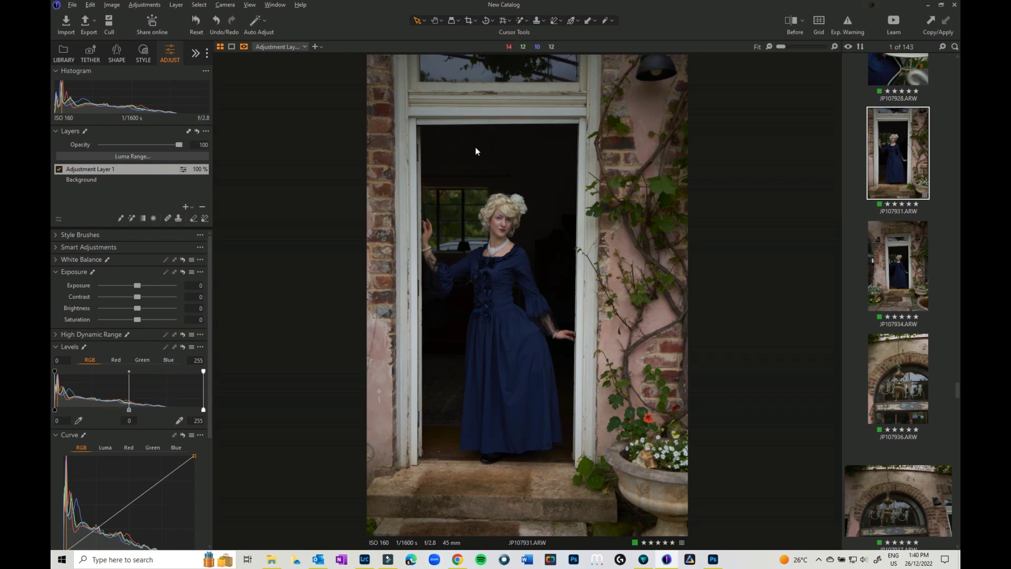
left_click(131, 218)
left_click_drag(495, 146, 546, 194)
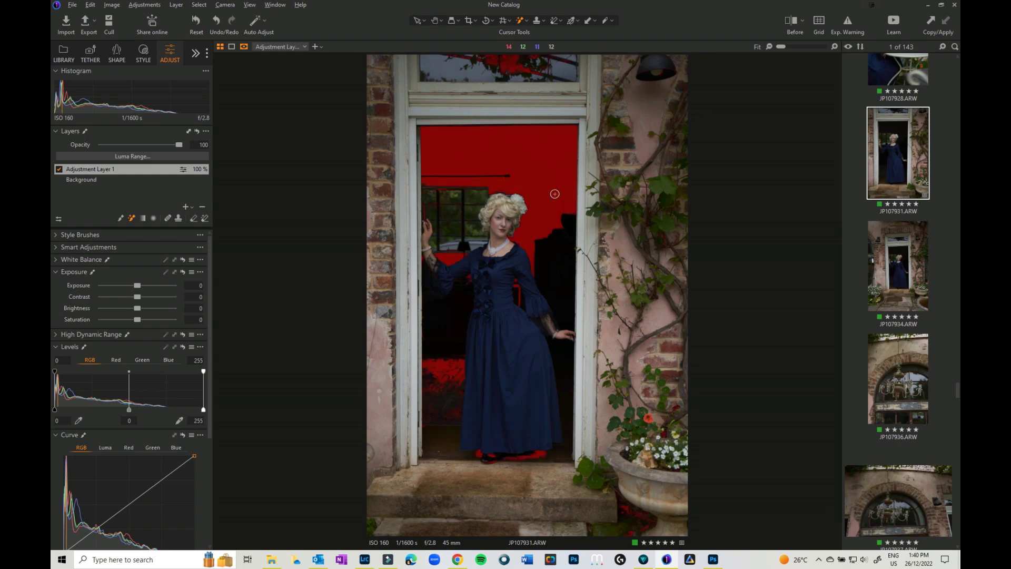
Extend the Magic Brush mask over the dark furniture area beside the woman inside the doorway.
right_click(554, 185)
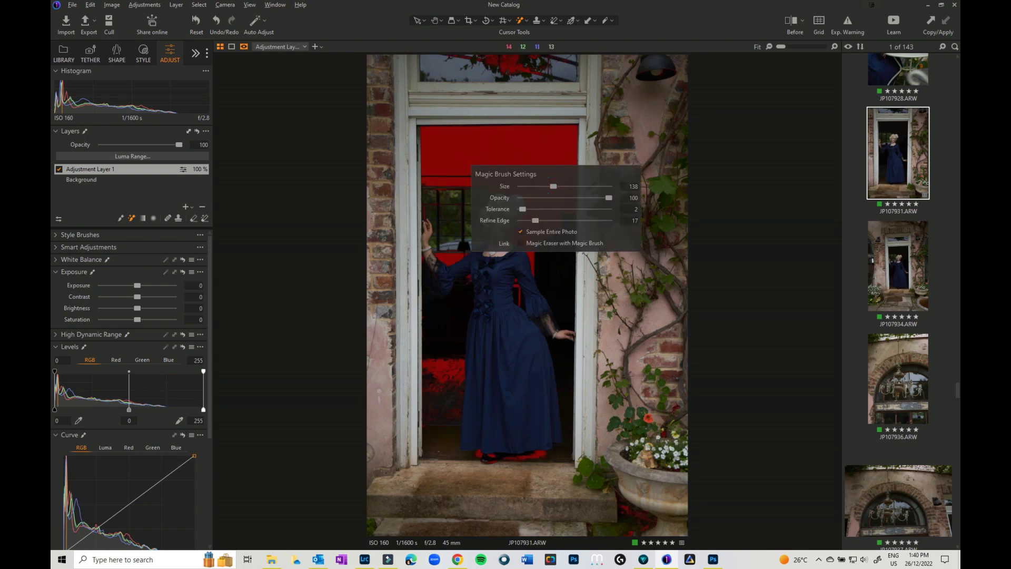
left_click(526, 23)
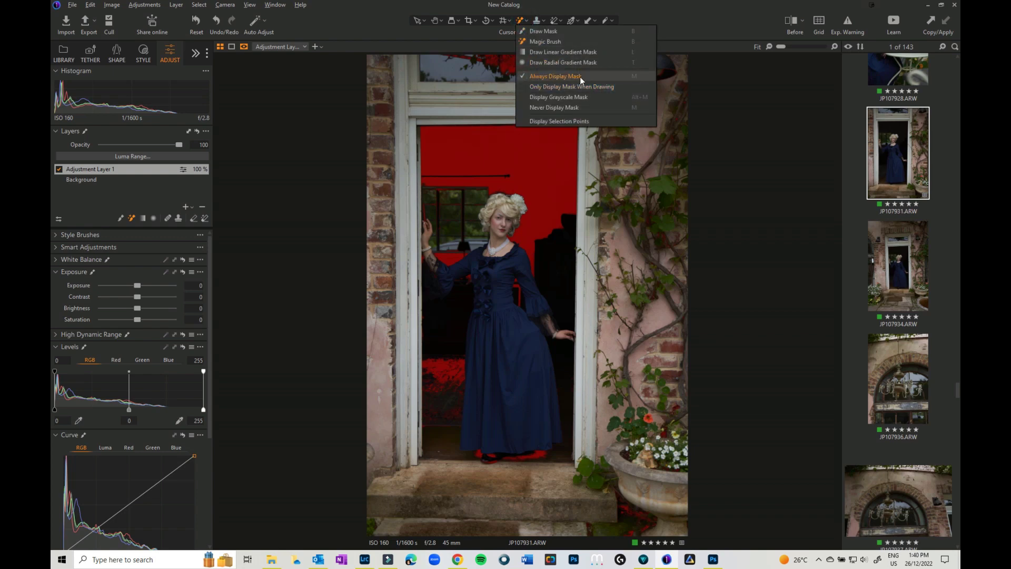
left_click(557, 245)
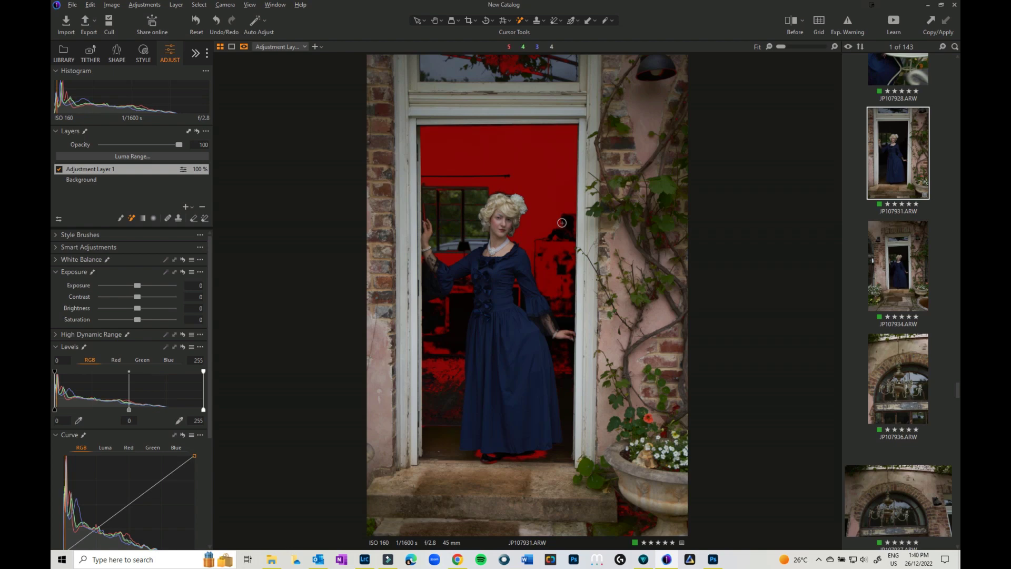
Try to add the dark gap beside the woman's waist to the mask with the Magic Brush and undo it.
key("ctrl+plus")
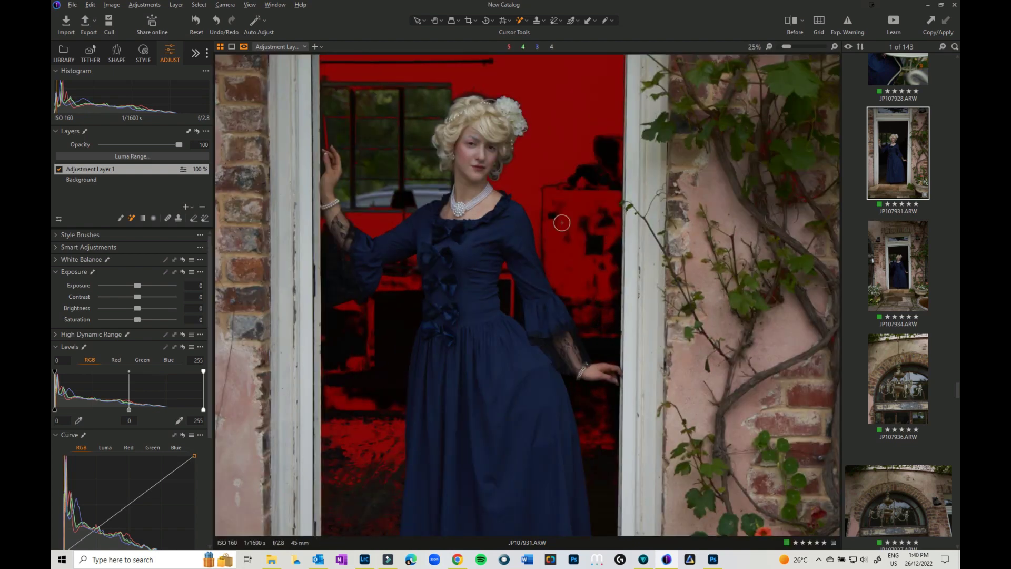
left_click(506, 295)
key("ctrl+z")
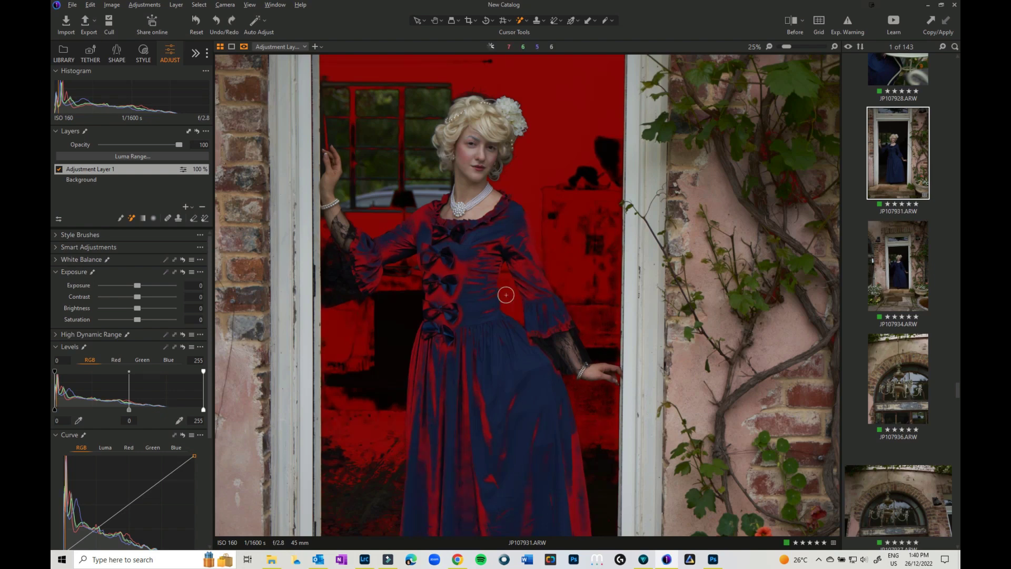
key("ctrl+z")
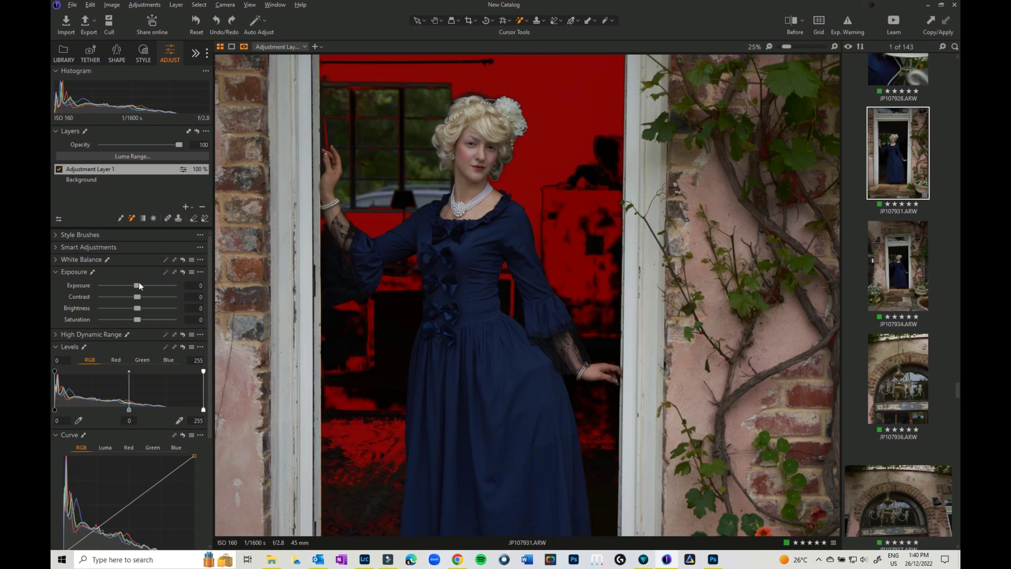
Darken the masked interior with Exposure -1.05, Contrast 47, Brightness -25 and Saturation -57, and hide the mask overlay.
left_click_drag(138, 285, 132, 320)
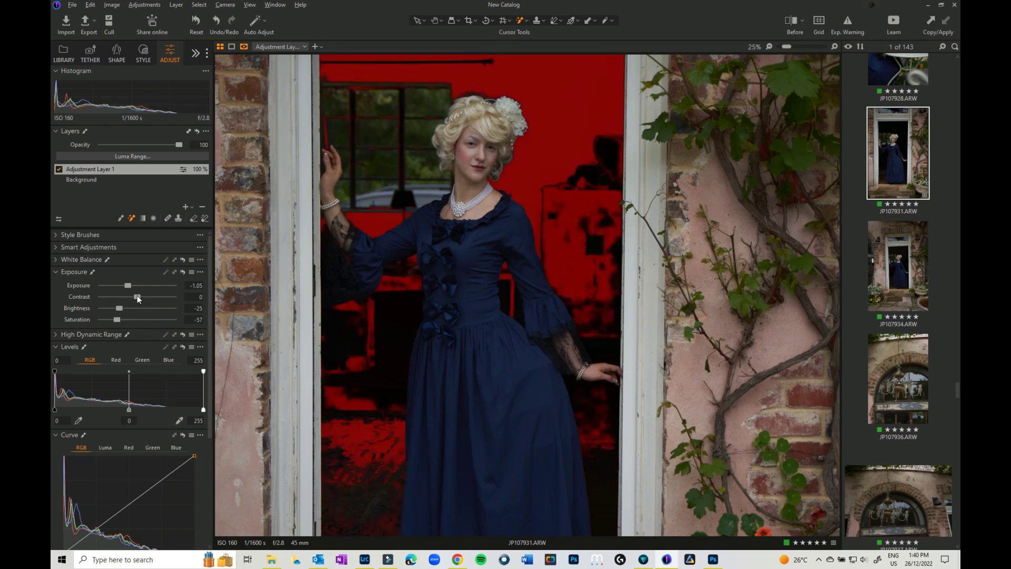
left_click_drag(137, 298, 171, 300)
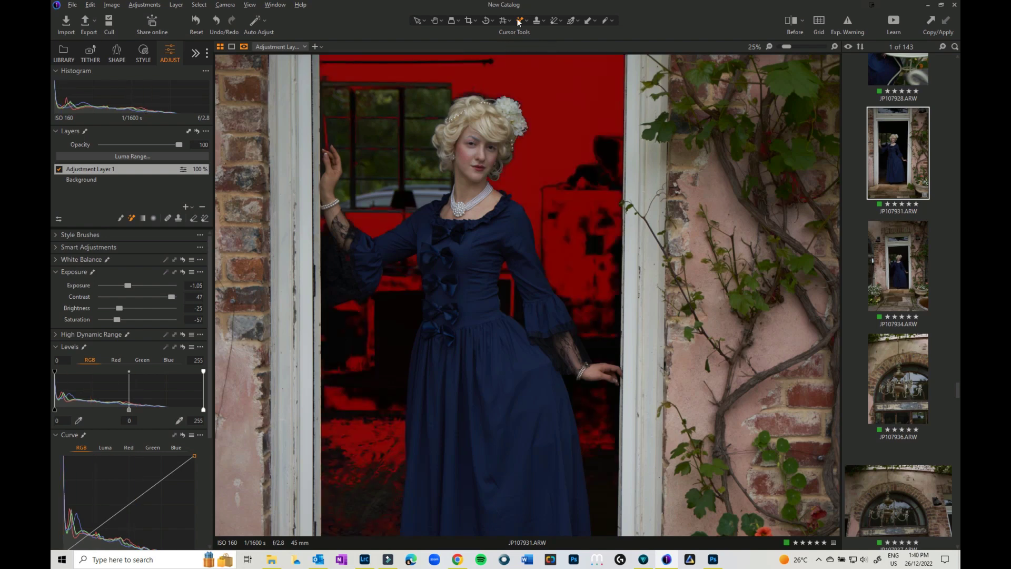
left_click(418, 21)
Mask the remaining interior furniture with the Magic Brush on a new adjustment layer and set Exposure -1.26, Brightness -31 and Saturation -83.
left_click(185, 207)
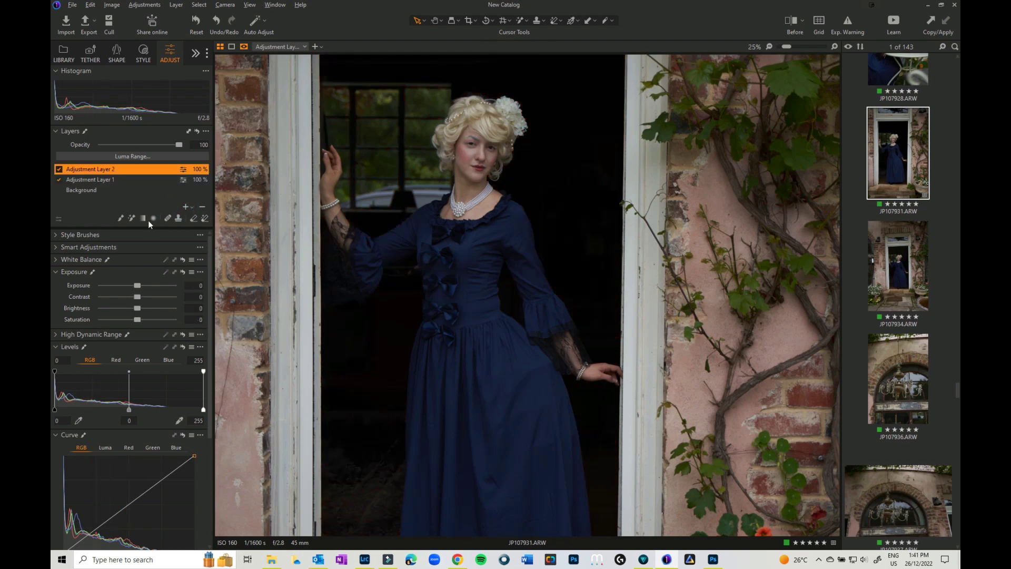
left_click(131, 218)
left_click_drag(598, 234, 605, 175)
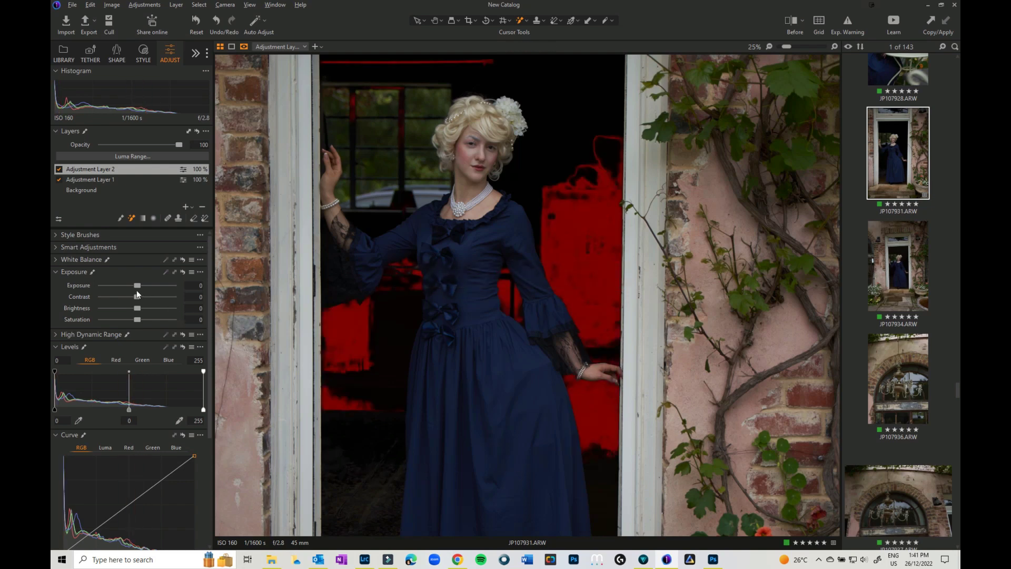
left_click_drag(138, 285, 128, 285)
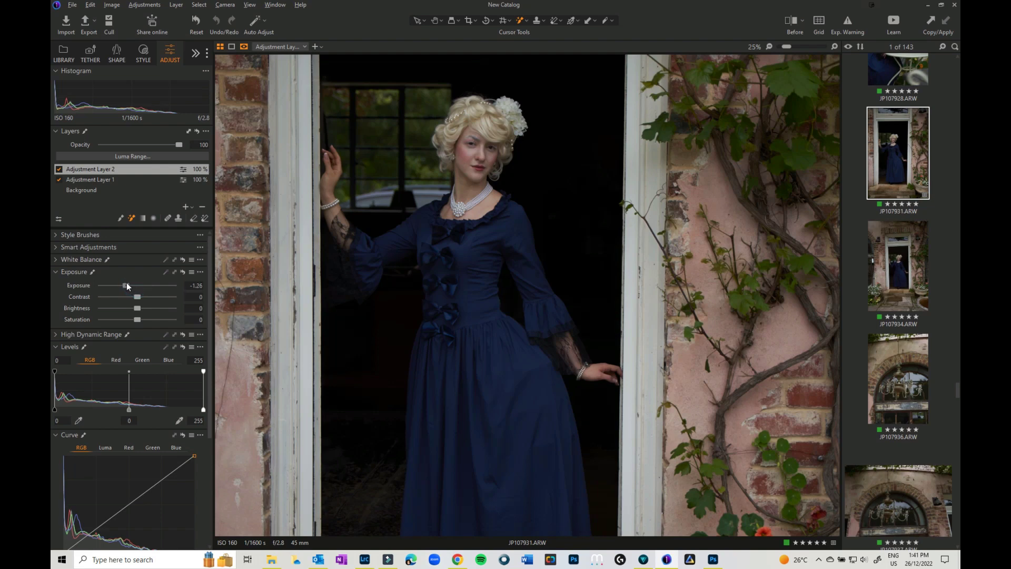
mouse_move(134, 309)
left_mouse_down()
mouse_move(115, 307)
mouse_move(133, 321)
left_mouse_up()
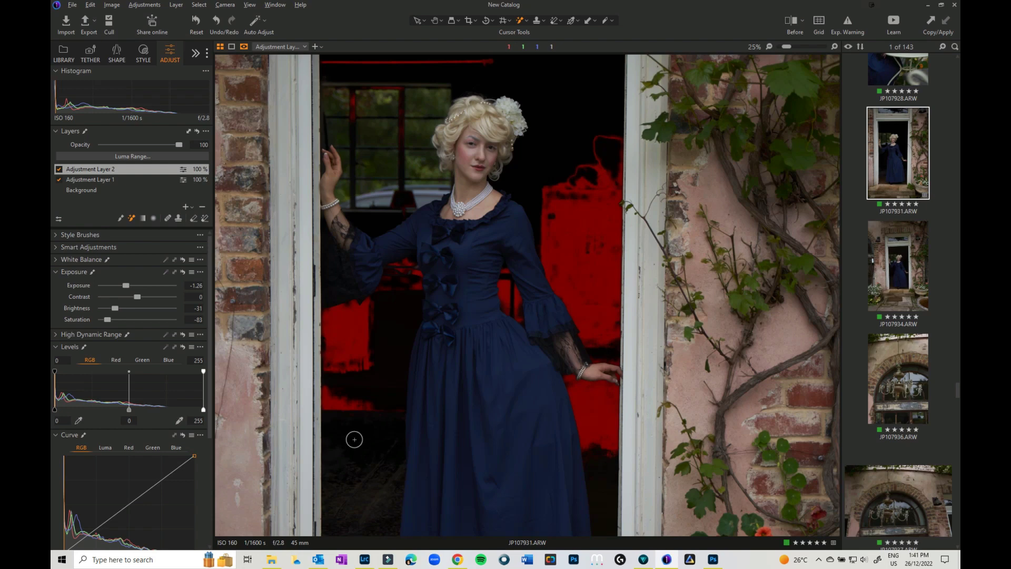
Extend the second layer's Magic Brush mask over the floor and the rest of the dark interior.
left_click_drag(355, 439, 354, 455)
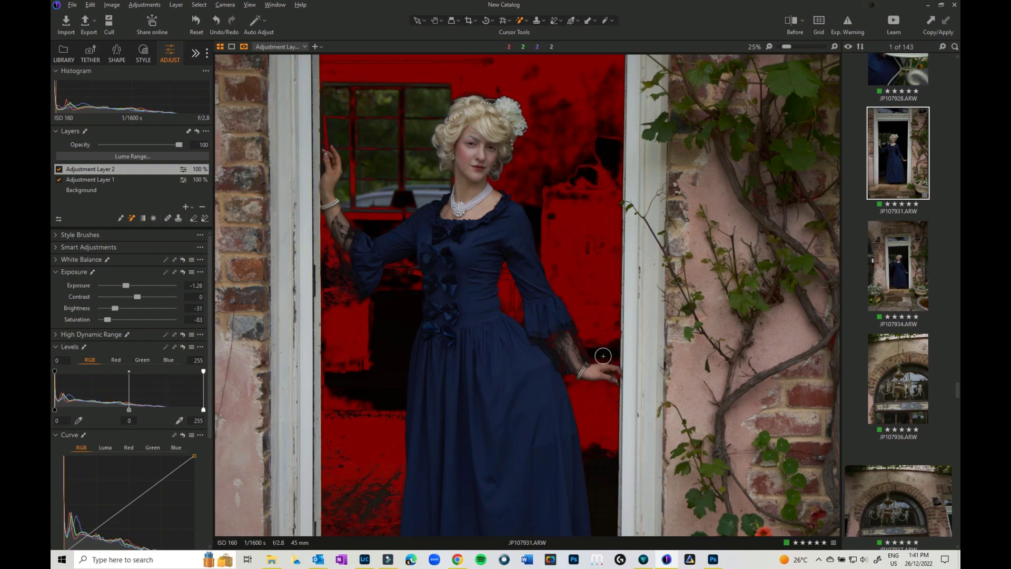
key("ctrl+0")
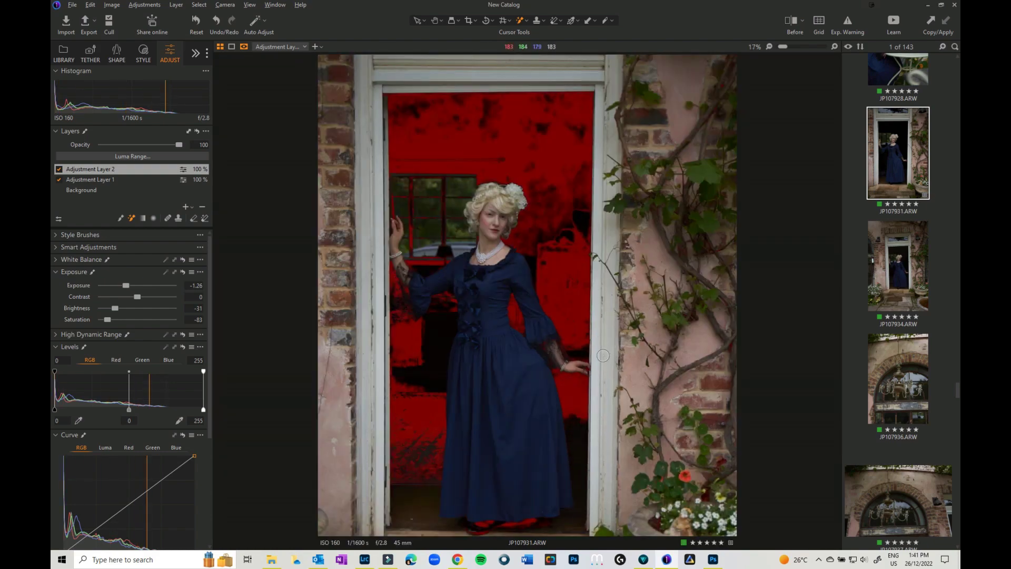
left_click(527, 22)
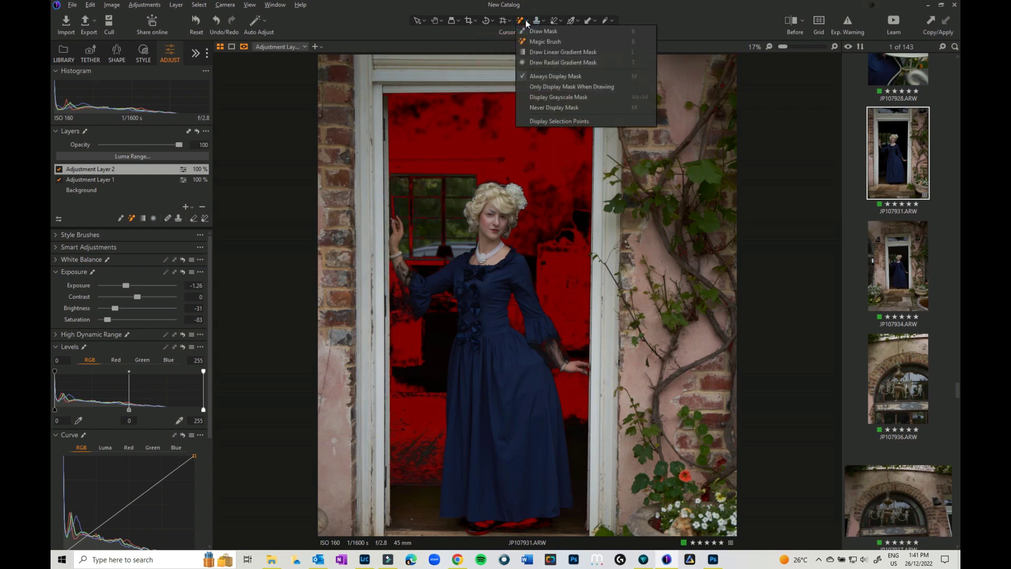
Erase the mask around the woman's shoes with the Magic Eraser and reduce the layer's exposure and brightness further.
left_click(556, 19)
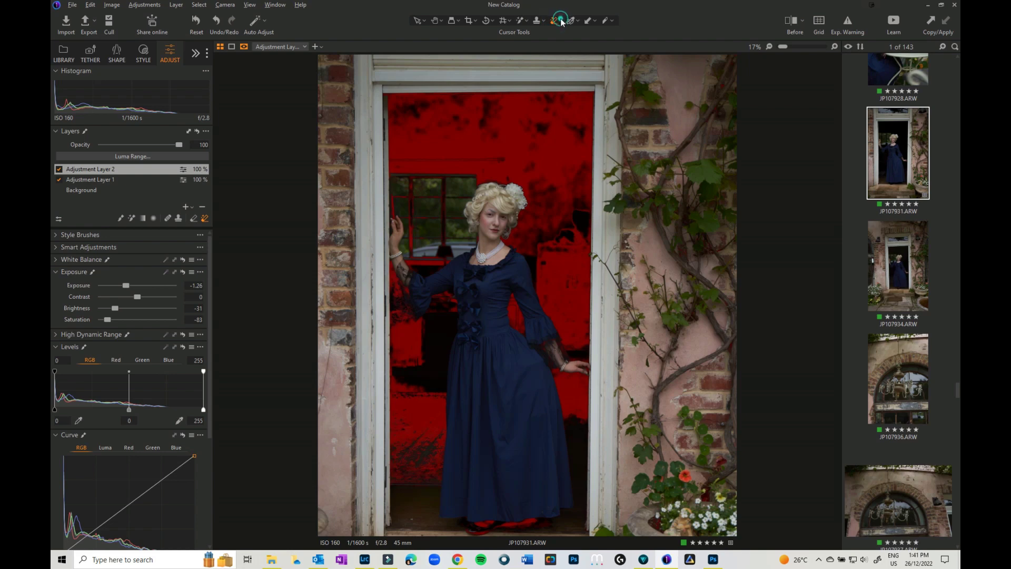
left_click(561, 22)
left_click(575, 43)
mouse_move(485, 531)
left_mouse_down()
mouse_move(474, 524)
mouse_move(549, 524)
mouse_move(491, 533)
left_mouse_up()
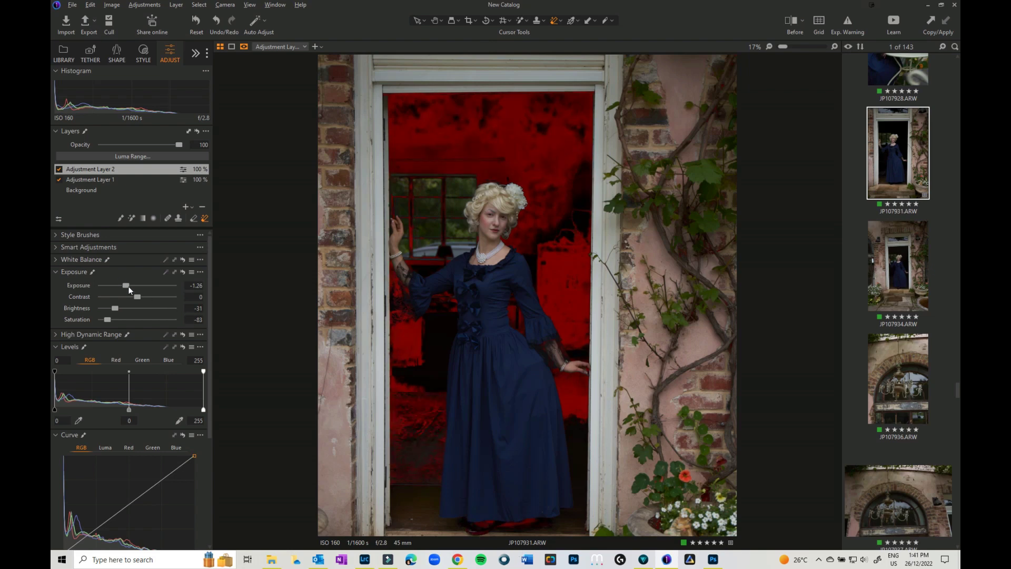
left_click_drag(128, 288, 118, 288)
left_click_drag(141, 297, 106, 309)
Mask the window behind the woman on a new adjustment layer and set Exposure -4, Contrast 47, Brightness -50 and Saturation -100.
left_click(185, 206)
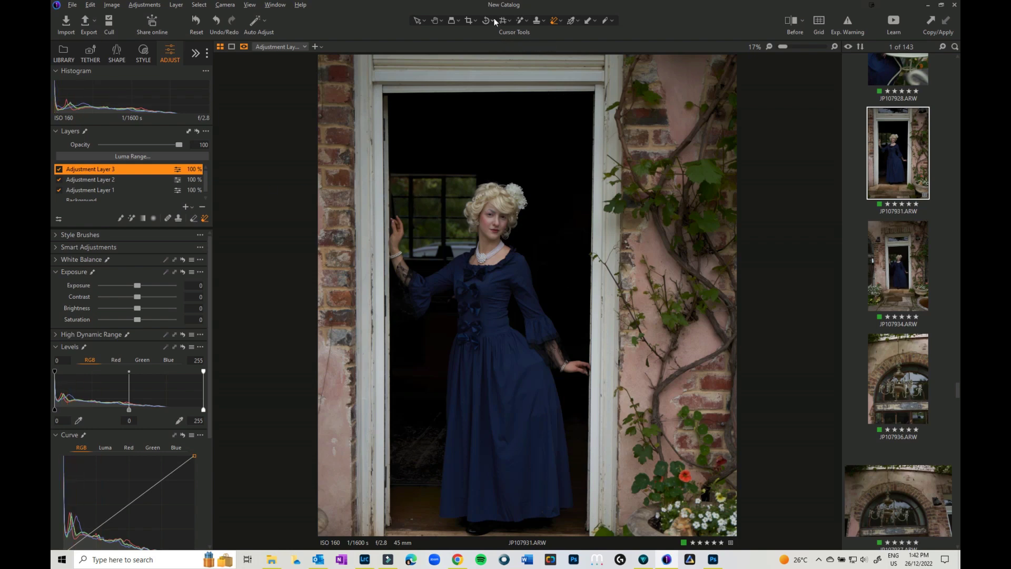
left_click(522, 21)
left_click(434, 186)
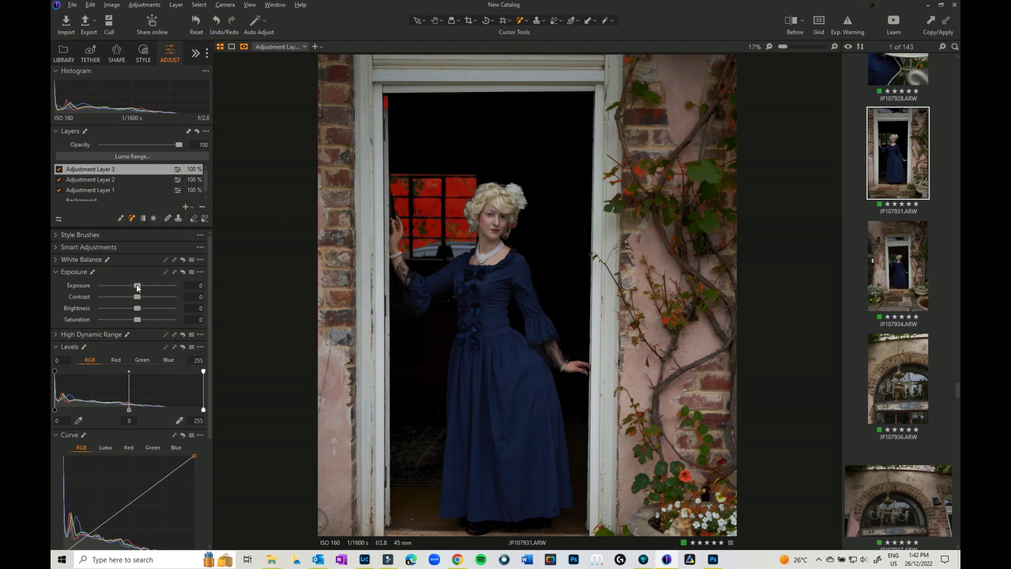
left_click_drag(137, 285, 120, 320)
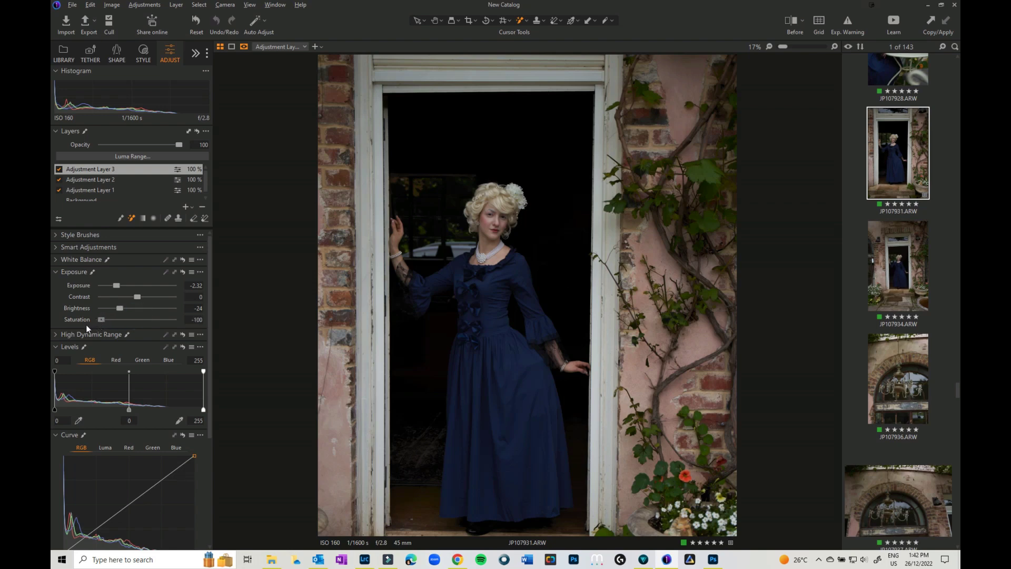
left_click_drag(117, 285, 90, 310)
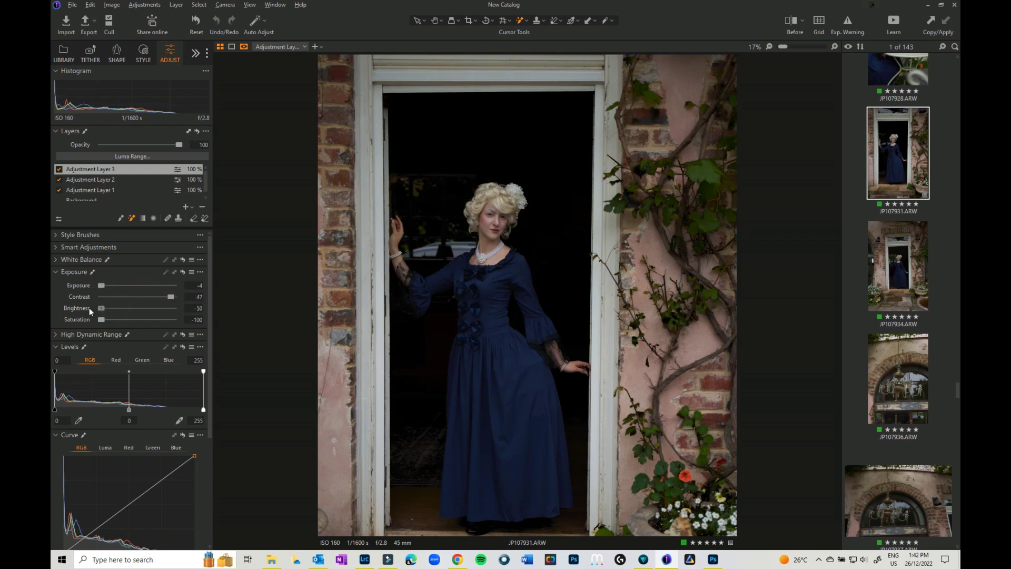
Add two adjustment layers, mask the car seen through the window on the top one with the Magic Brush, and set Exposure -2.16.
left_click(185, 207)
left_click(185, 207)
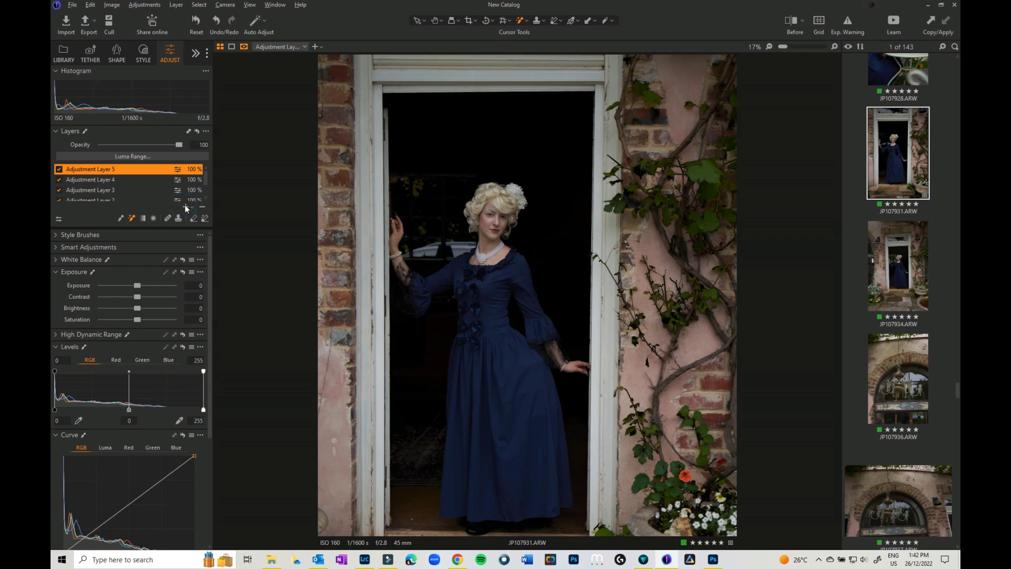
left_click(430, 250)
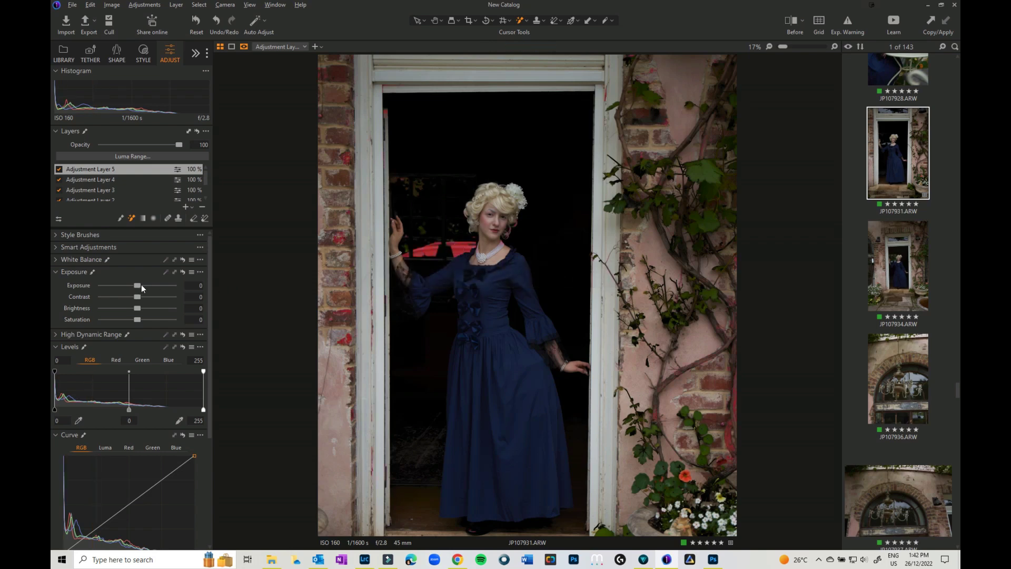
mouse_move(135, 284)
left_mouse_down()
mouse_move(99, 283)
mouse_move(117, 279)
left_mouse_up()
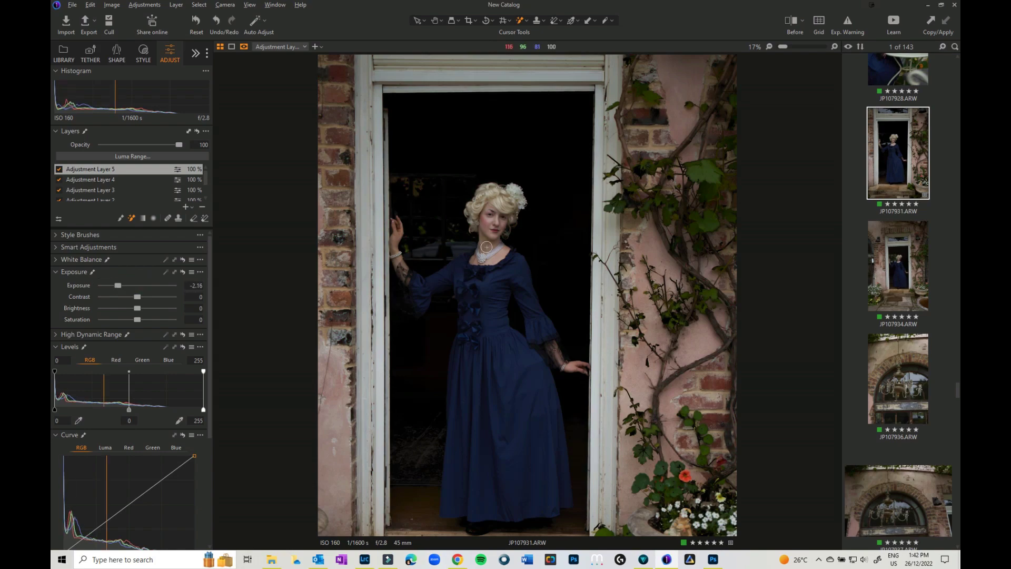
Remove the car layer's mask from the woman's hair and pearl necklace with the Magic Eraser.
scroll(495, 237, "up", 3)
key("m")
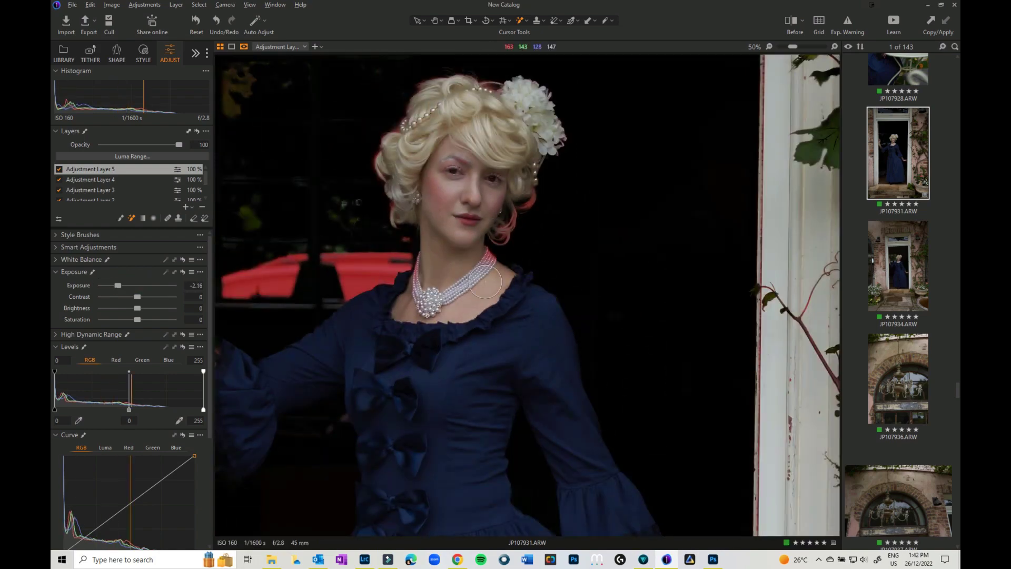
left_click(558, 20)
left_click(555, 21)
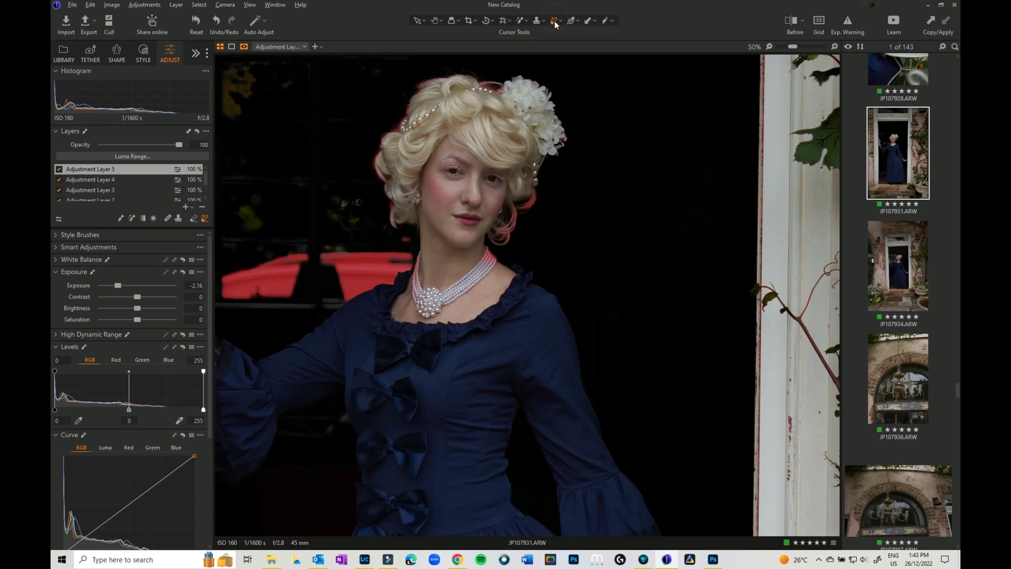
left_click(533, 194)
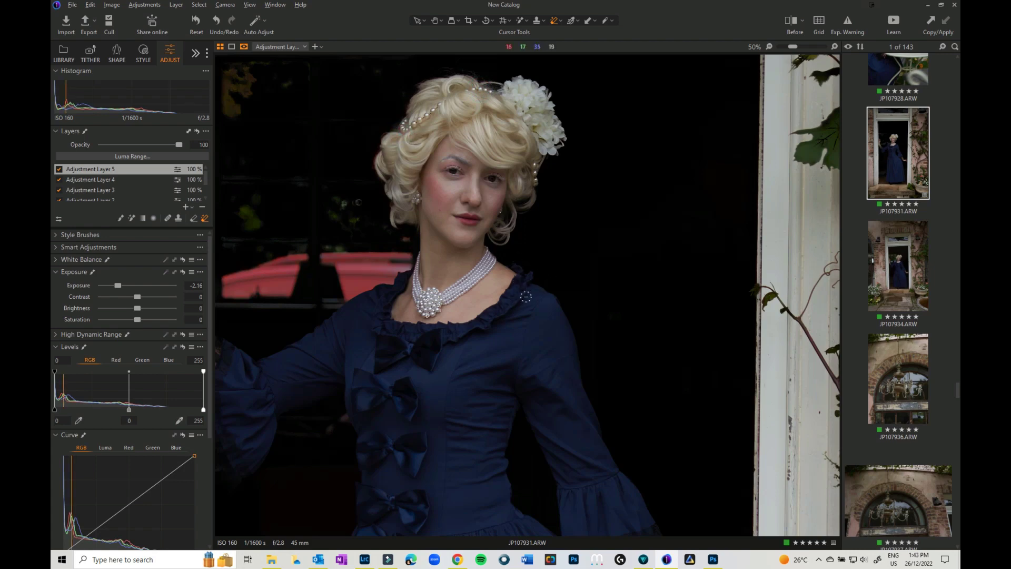
Darken the masked car further with Exposure -3.47, Contrast 12, Brightness -50 and Saturation -100.
left_click_drag(114, 285, 106, 285)
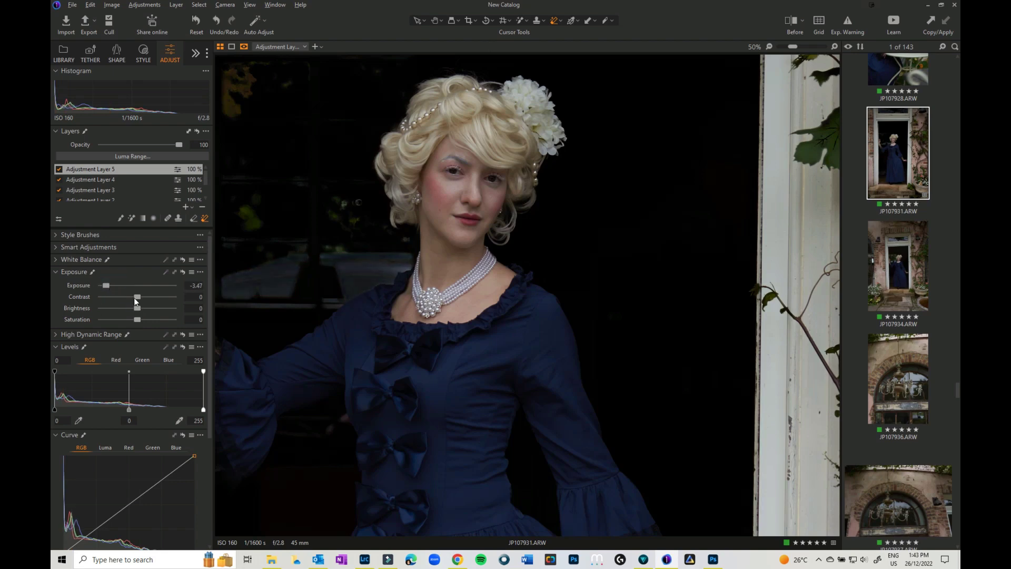
left_click_drag(137, 309, 97, 321)
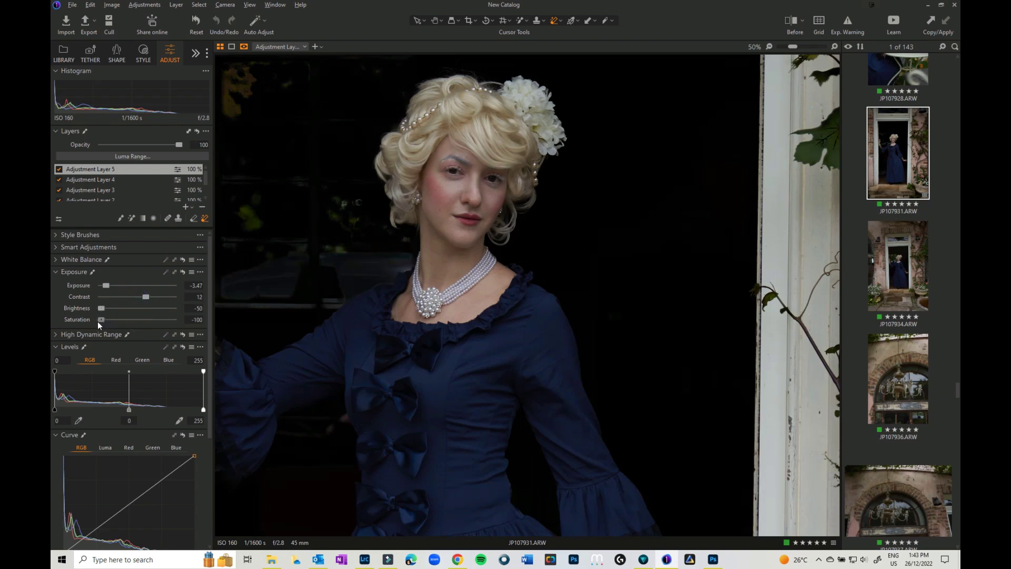
key("ctrl+0")
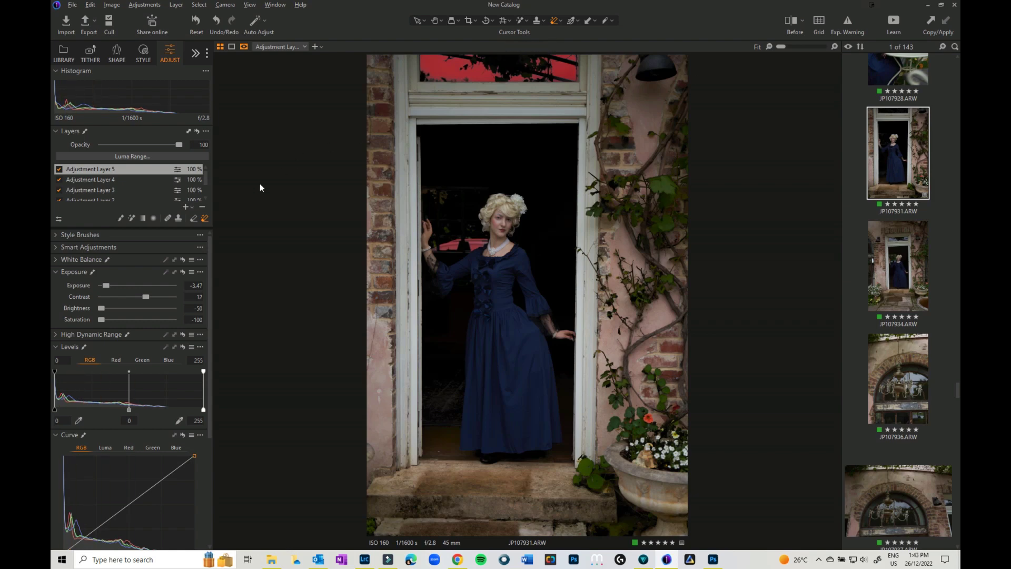
Add another adjustment layer, shrink the cloning brush considerably and sample the black background above and beside the woman's head as the clone source.
left_click(185, 207)
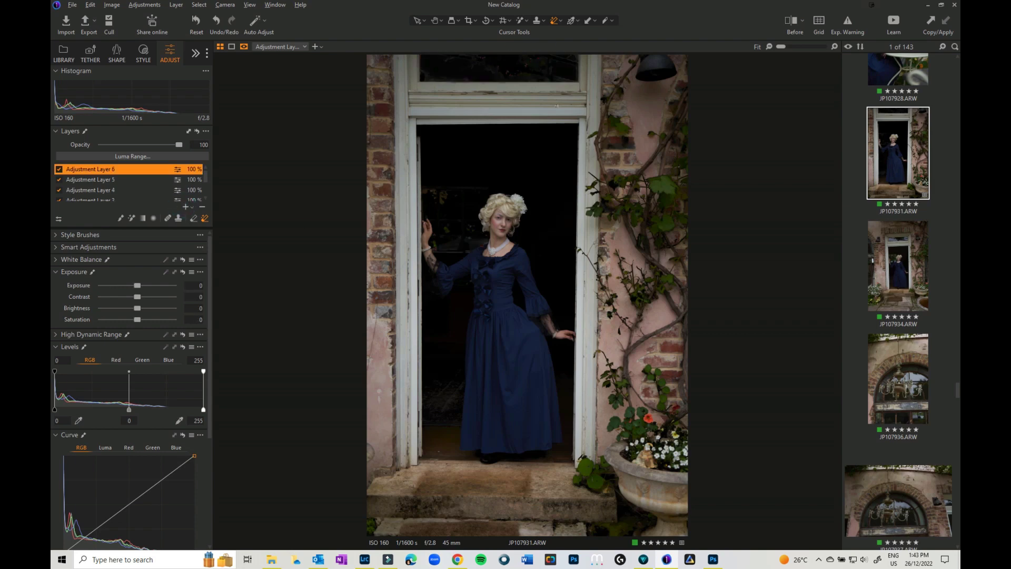
left_click(538, 20)
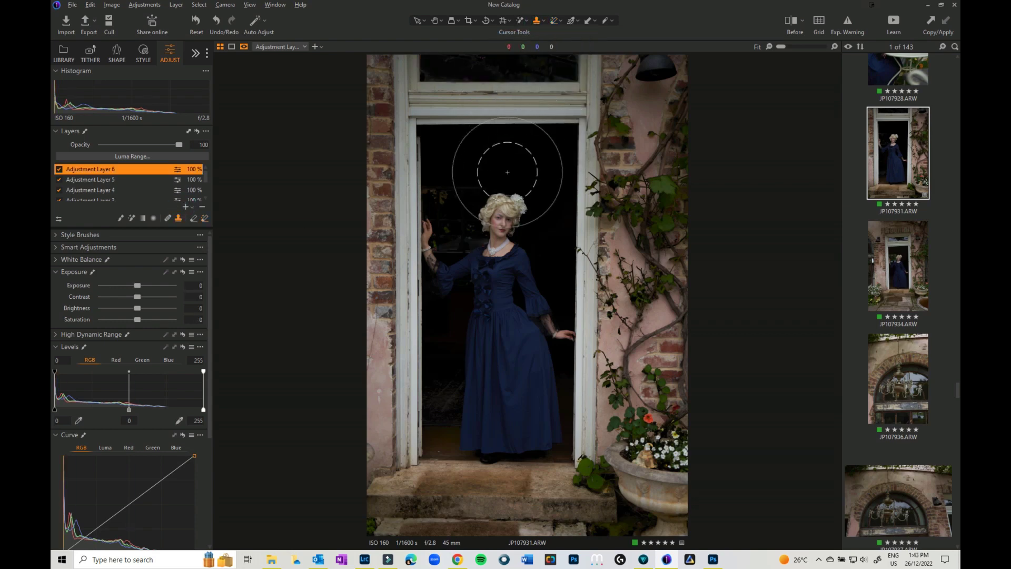
scroll(506, 169, "up", 3)
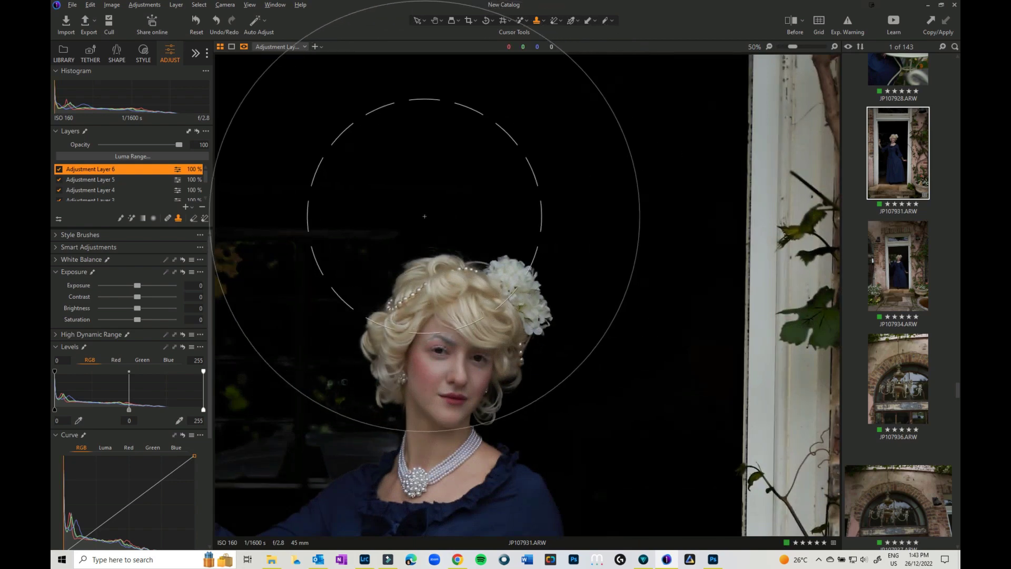
key("bracketleft")
key("bracketleft")
key("bracketleft")
key("bracketleft")
key("bracketleft")
key("bracketleft")
key("bracketleft")
key("bracketleft")
key("bracketleft")
key("bracketleft")
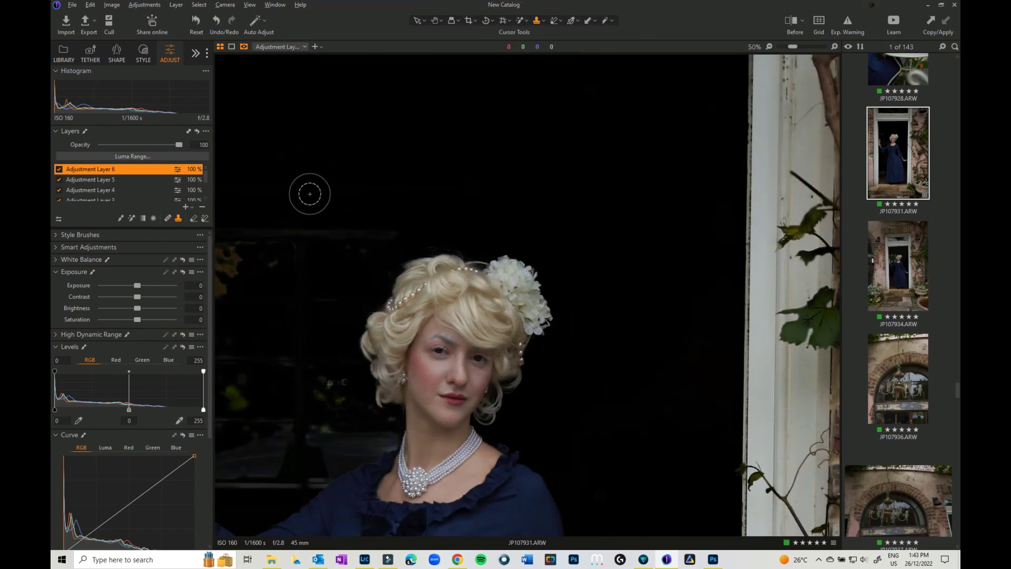
left_click(310, 194, "alt")
scroll(309, 194, "down", 2)
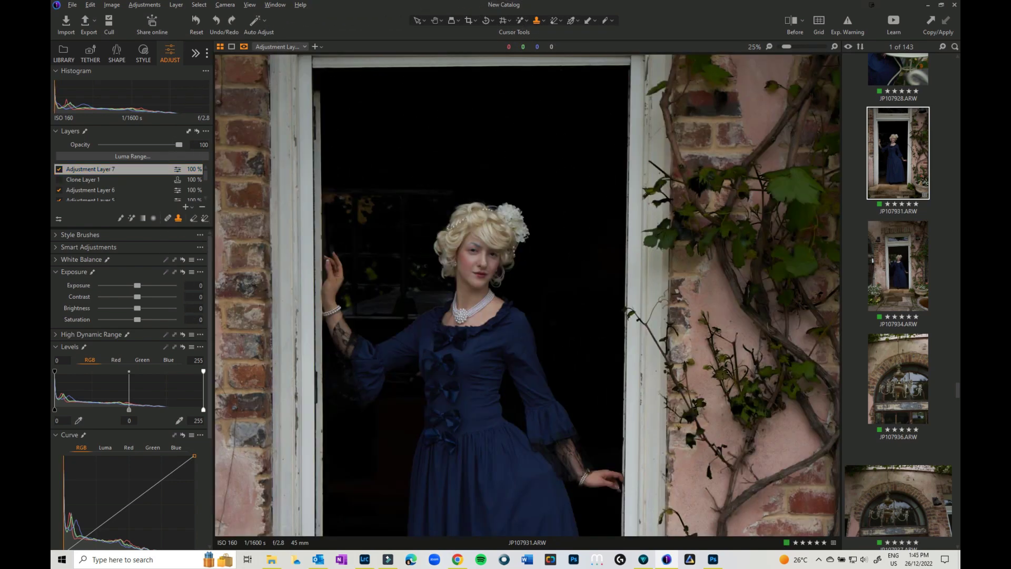
Clone the black background over the reflections between the door frame and the woman's hair, sampling the frame's inner edge for the strip above her raised hand.
mouse_move(411, 193)
left_mouse_down()
mouse_move(455, 193)
mouse_move(350, 194)
left_mouse_up()
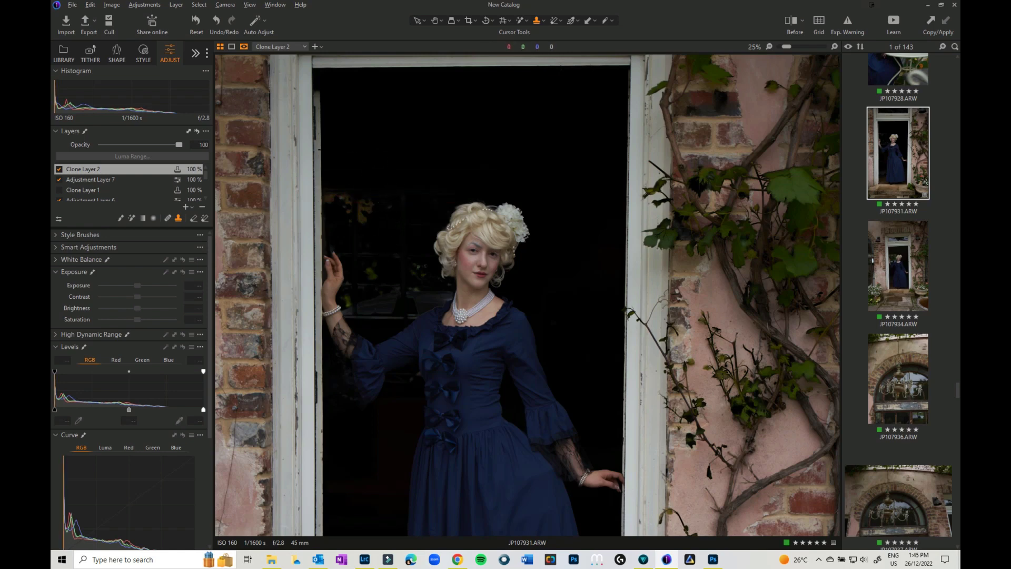
left_click(321, 144, "alt")
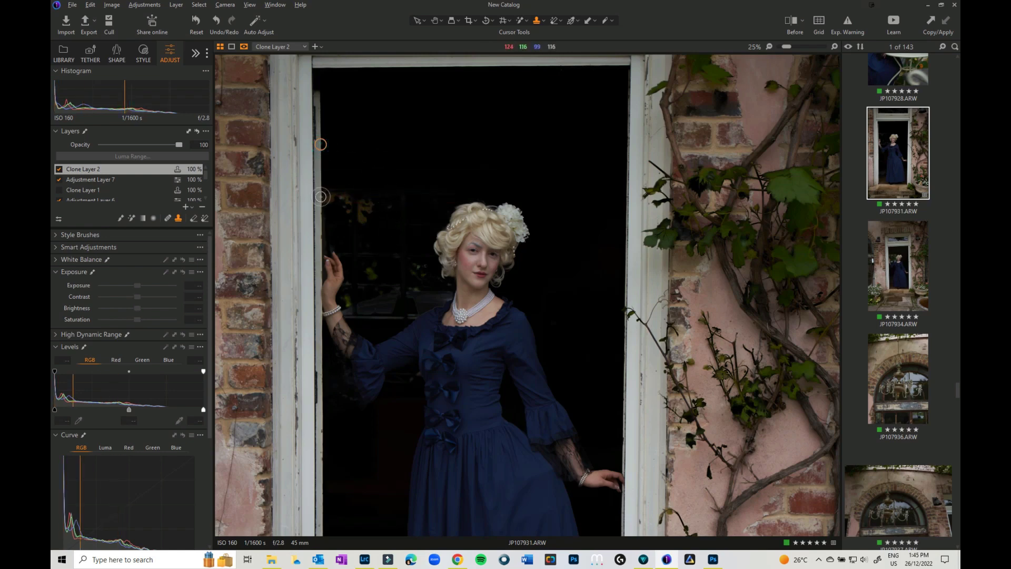
mouse_move(320, 197)
left_mouse_down()
mouse_move(321, 245)
mouse_move(323, 154)
mouse_move(324, 202)
mouse_move(342, 187)
mouse_move(334, 205)
mouse_move(355, 204)
mouse_move(367, 223)
left_mouse_up()
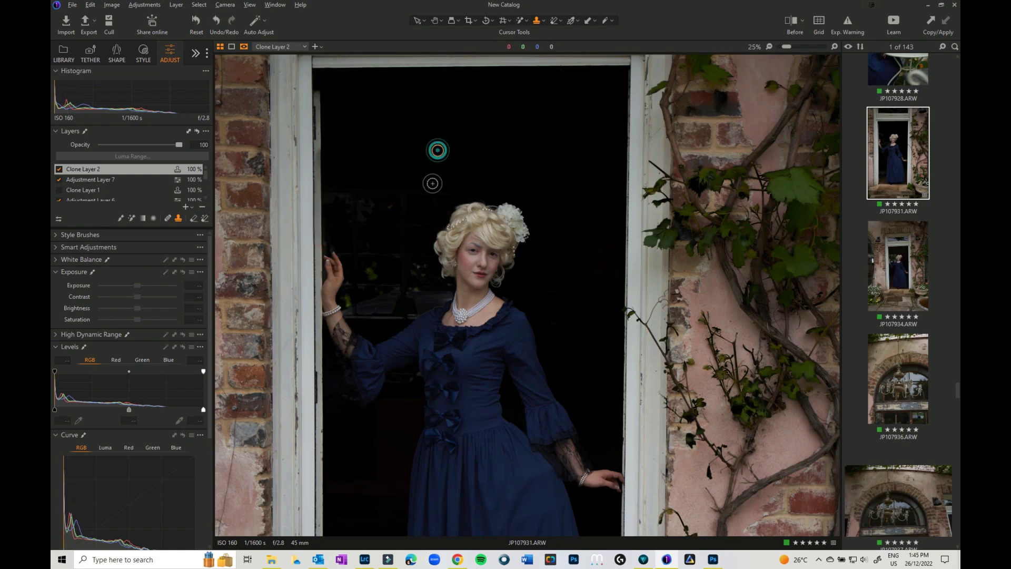
left_click_drag(433, 183, 444, 189)
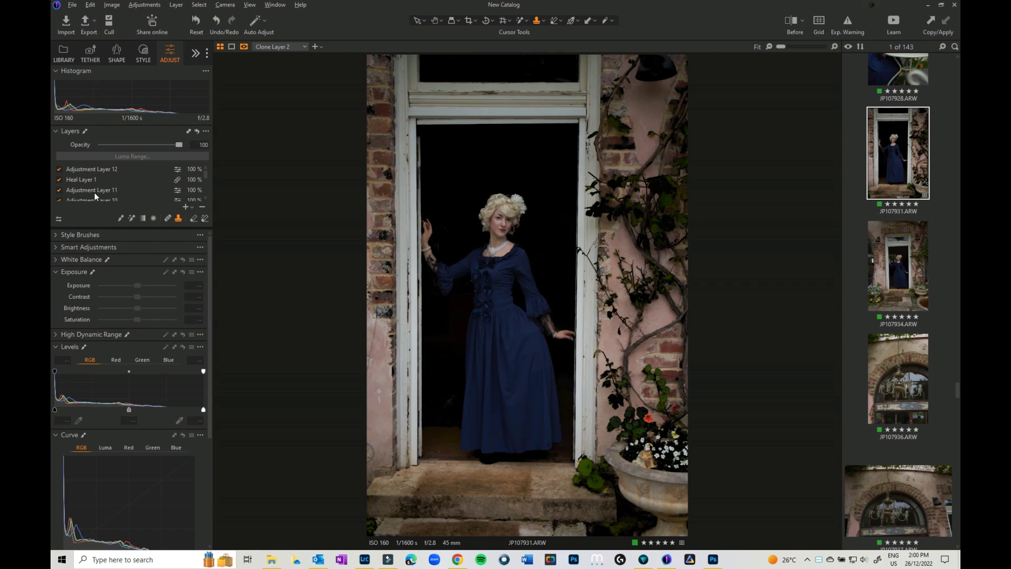
scroll(95, 196, "down", 2)
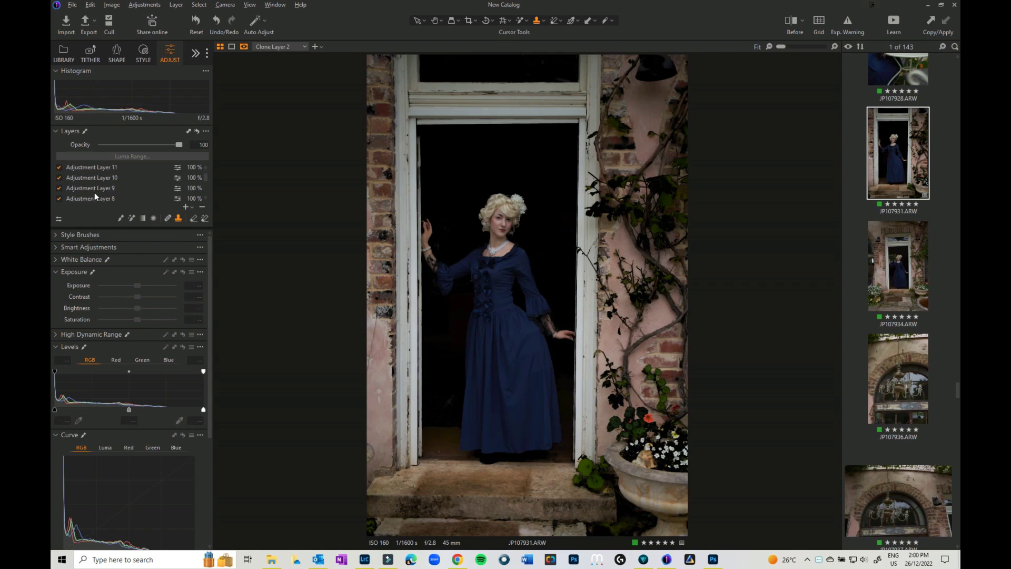
scroll(95, 195, "up", 2)
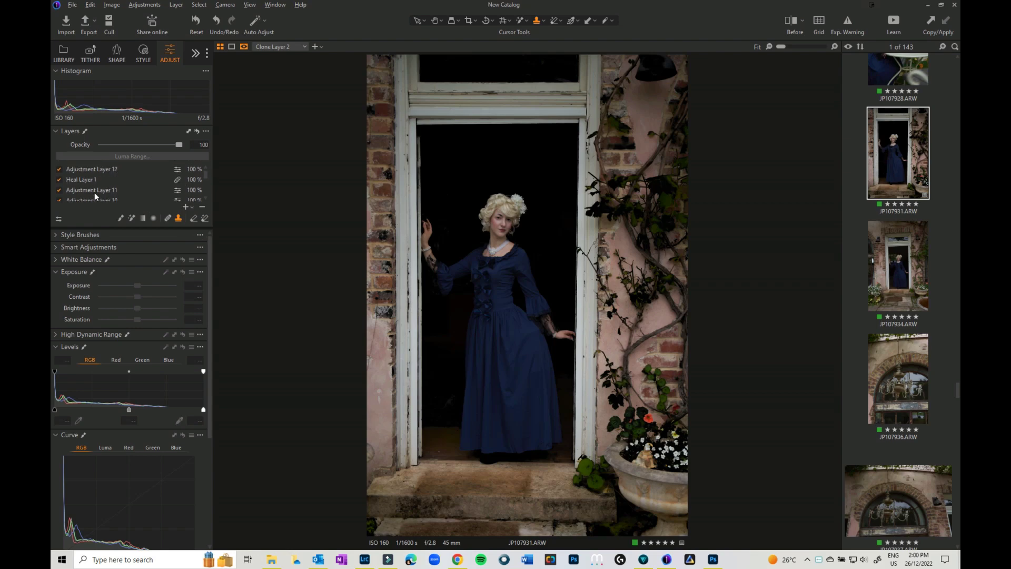